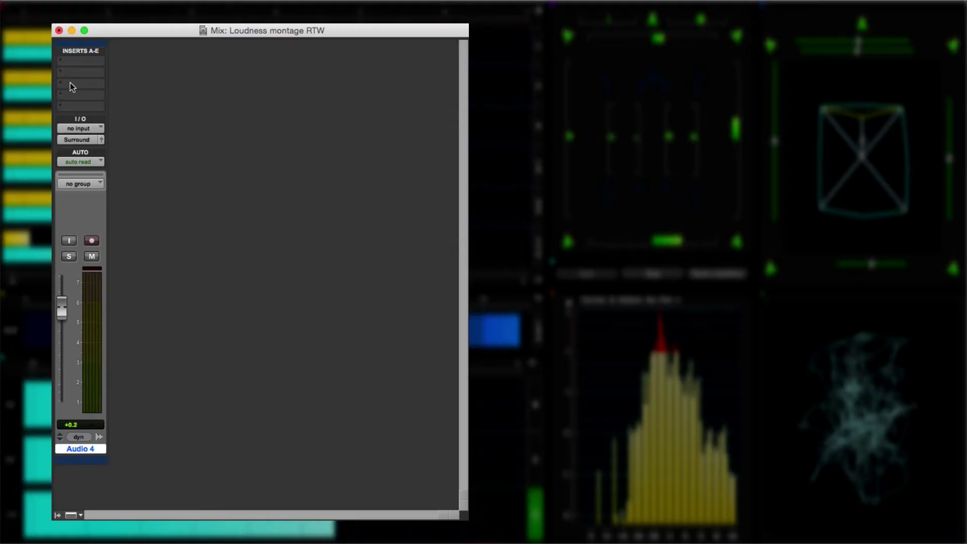
Insert the multichannel RTW GmbHCo.KG plug-in RTW Mastering Tools (5.1) on Audio 4.
{"action": "left_click", "coordinate": [70, 83]}
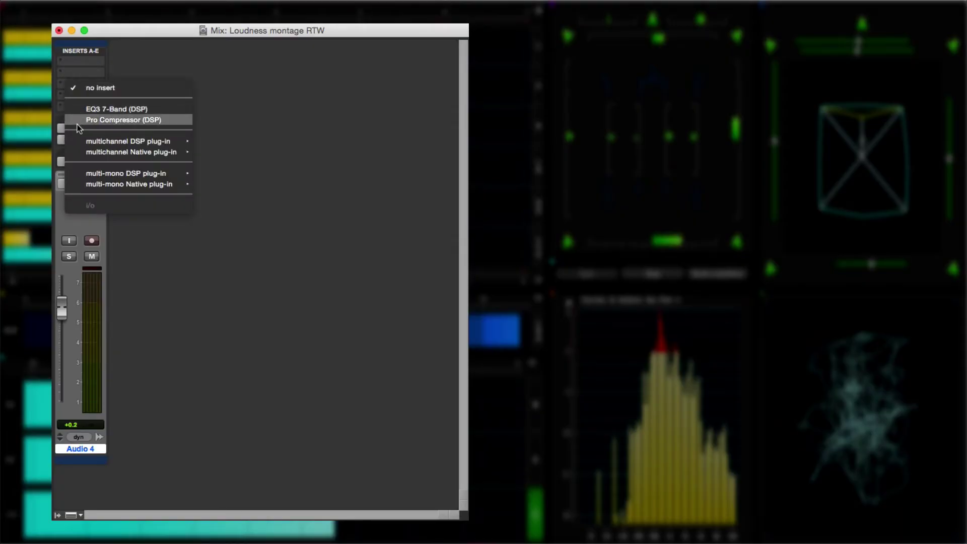
{"action": "mouse_move", "coordinate": [83, 150]}
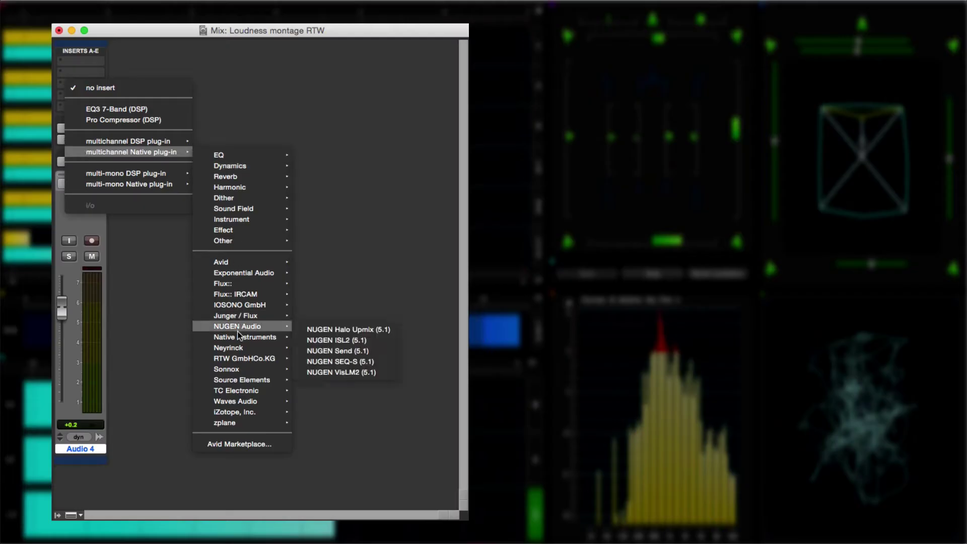
{"action": "mouse_move", "coordinate": [240, 359]}
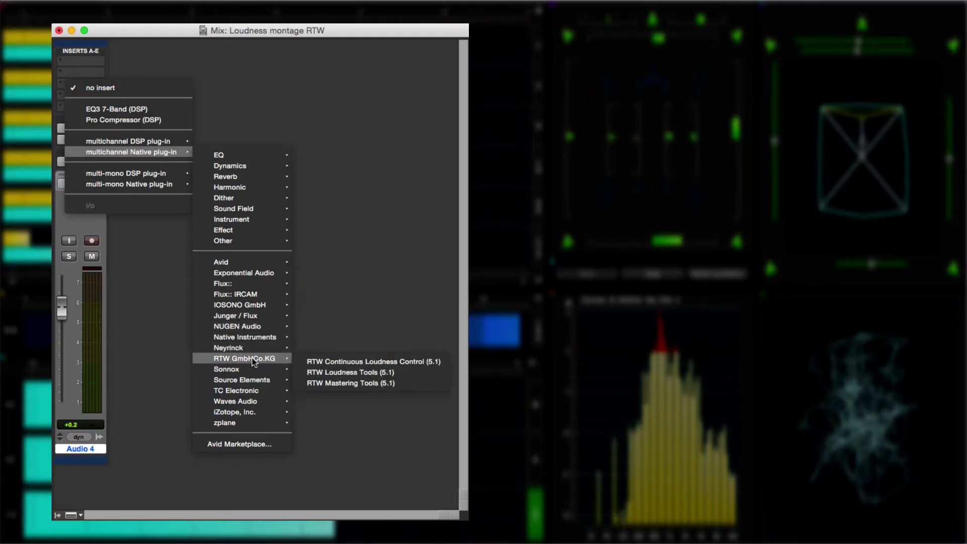
{"action": "left_click", "coordinate": [316, 383]}
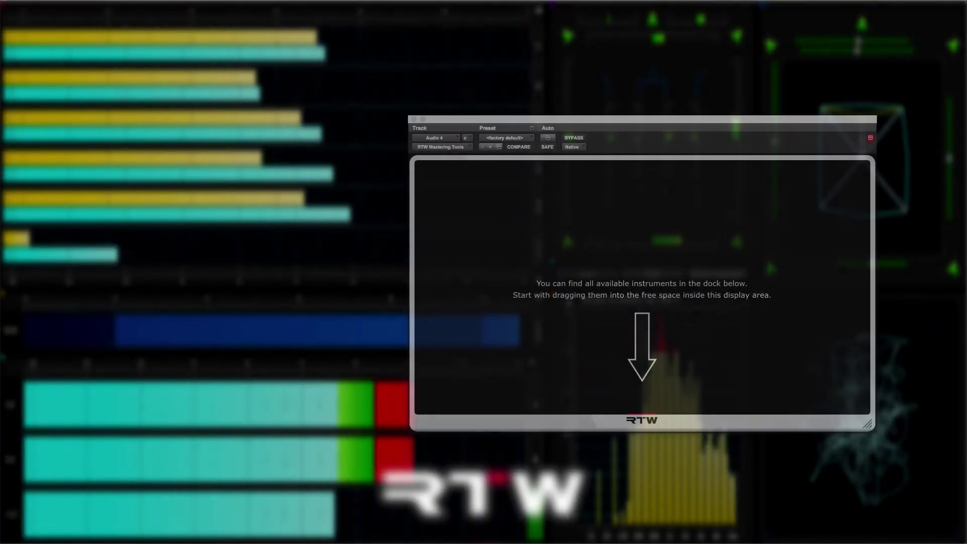
Slide up the eight-instrument meter dock beneath the empty display using the RTW logo.
{"action": "left_click", "coordinate": [649, 422]}
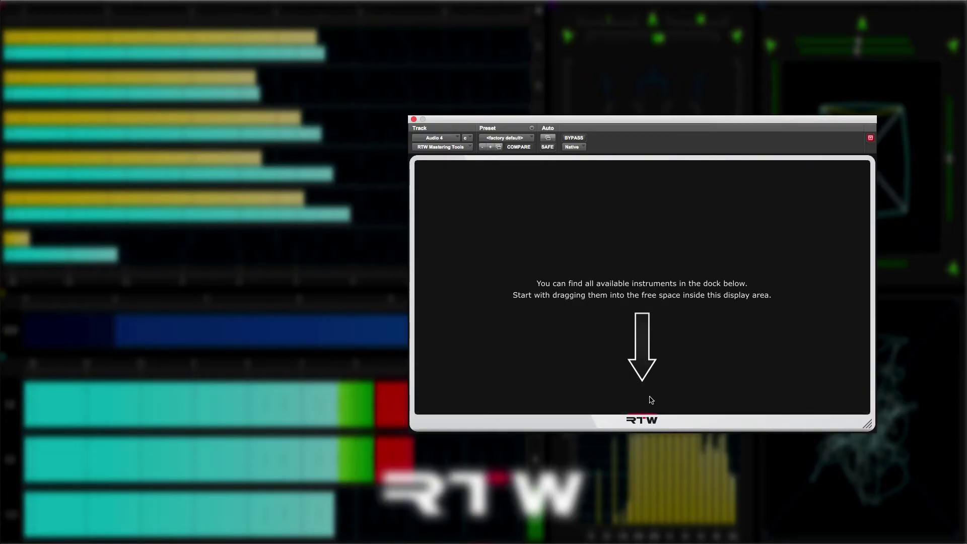
{"action": "mouse_move", "coordinate": [643, 422]}
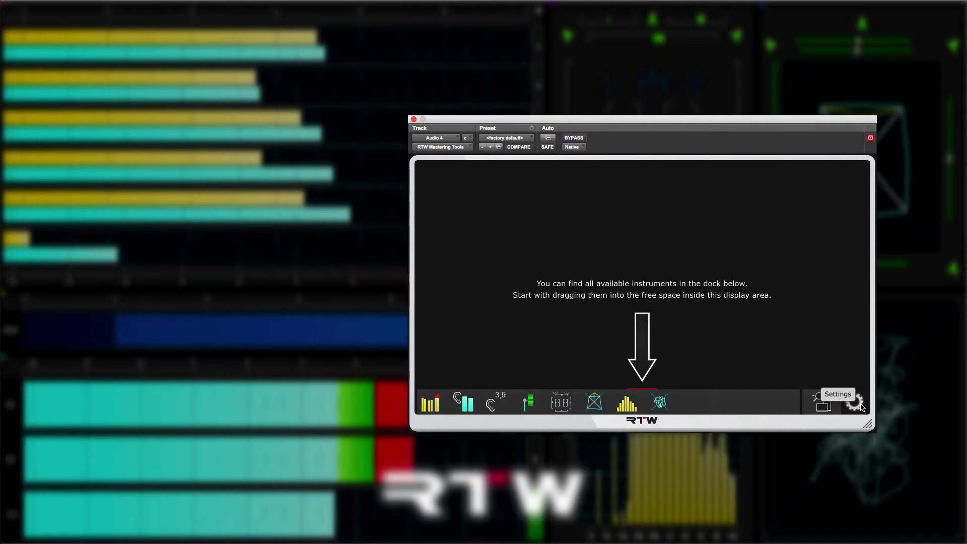
In System settings, try German then keep the language English, and turn tooltips on.
{"action": "left_click", "coordinate": [854, 403]}
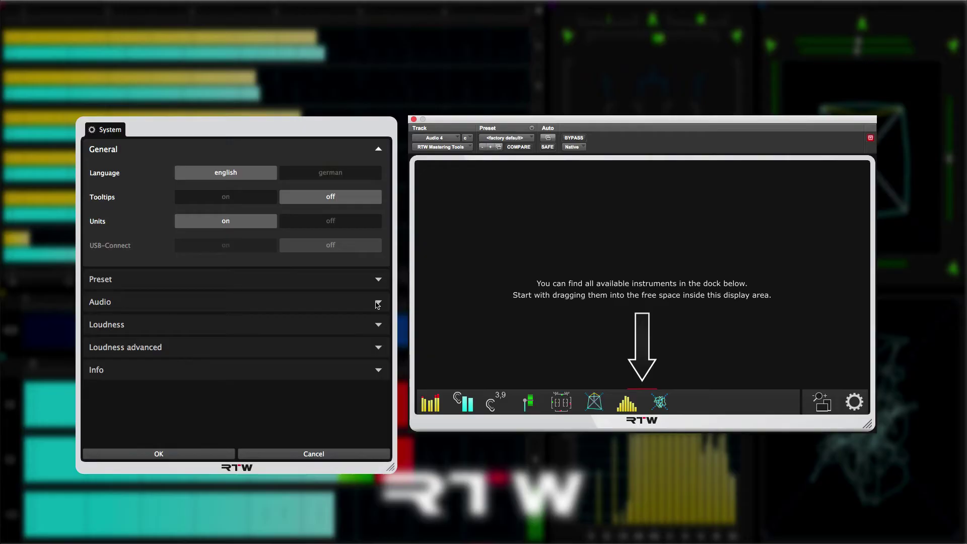
{"action": "left_click", "coordinate": [378, 303]}
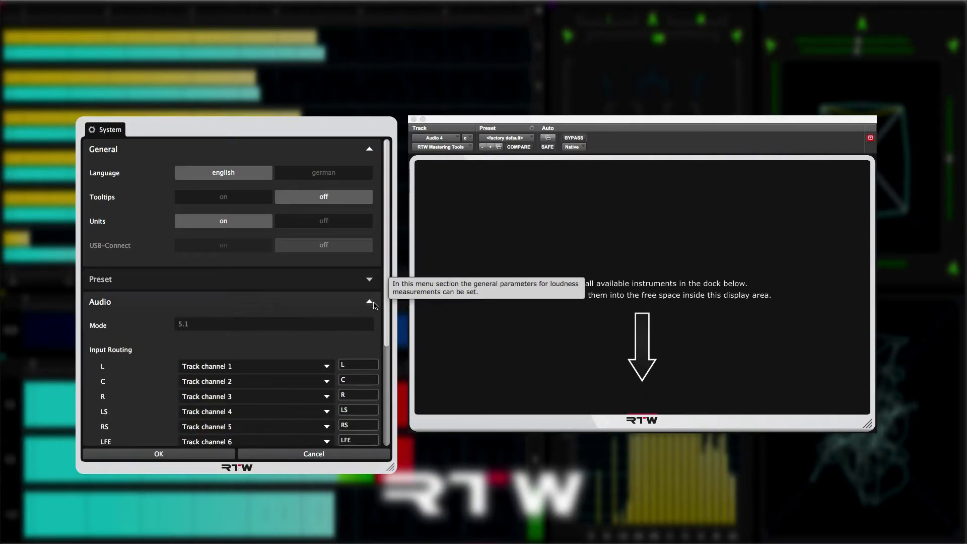
{"action": "left_click", "coordinate": [372, 303]}
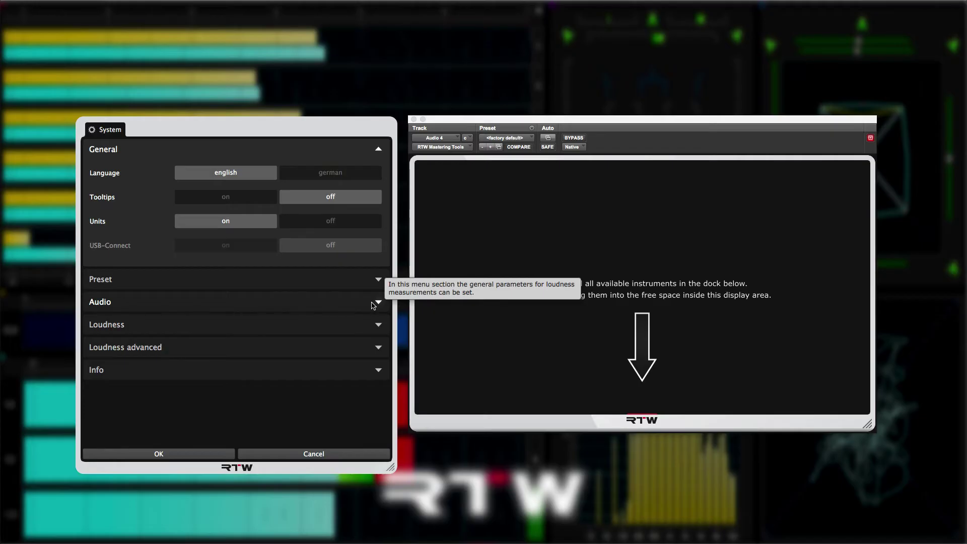
{"action": "left_click", "coordinate": [332, 173]}
{"action": "left_click", "coordinate": [250, 174]}
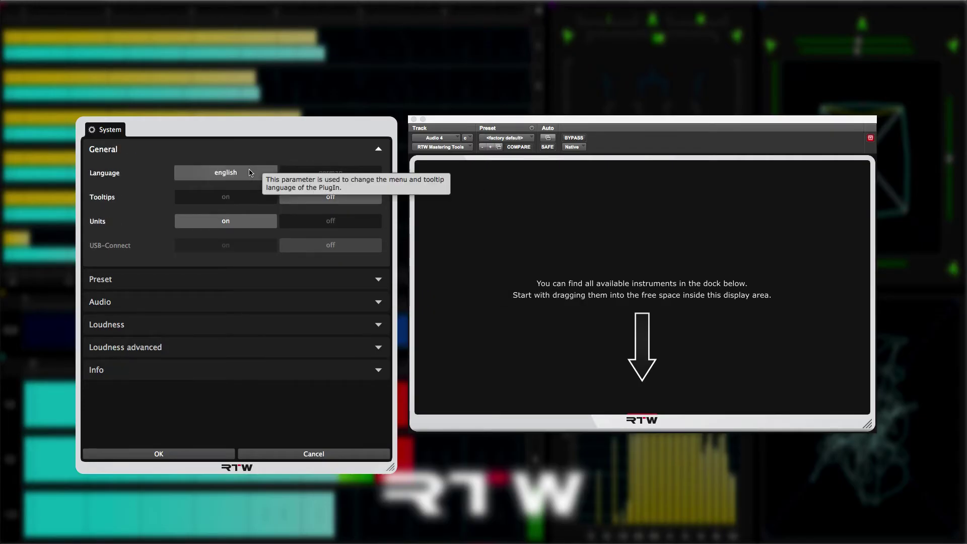
{"action": "left_click", "coordinate": [248, 198]}
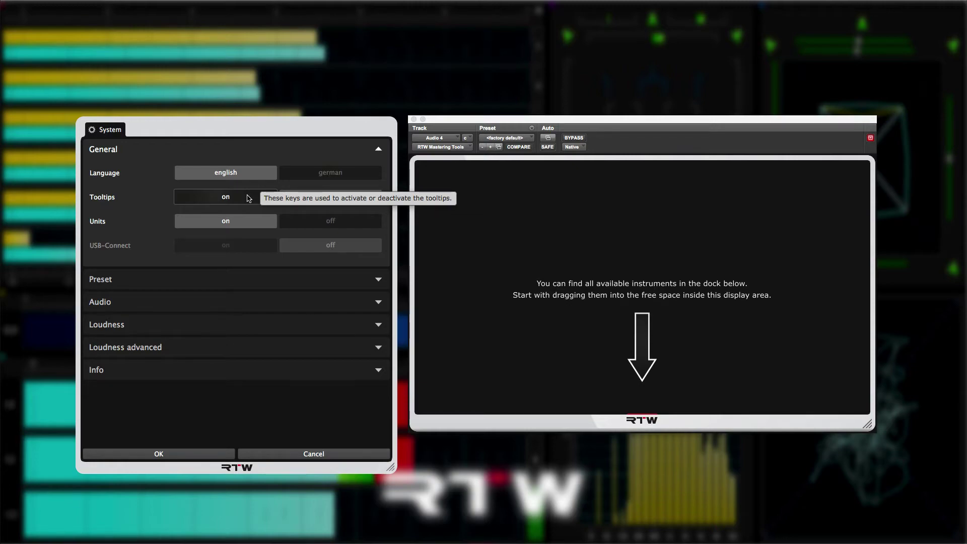
{"action": "left_click", "coordinate": [248, 198]}
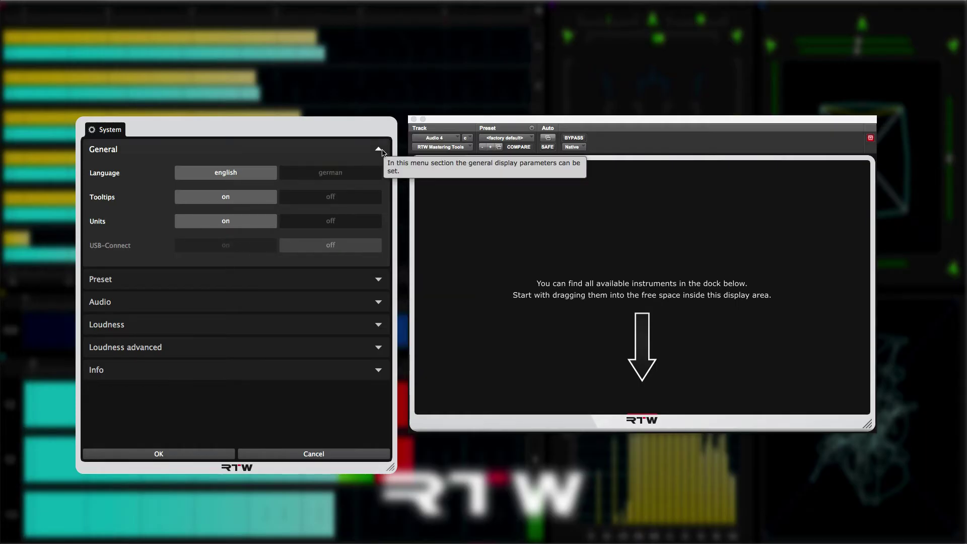
Collapse General, keep DAW Preset as the active preset, and view the factory preset choices.
{"action": "left_click", "coordinate": [380, 151]}
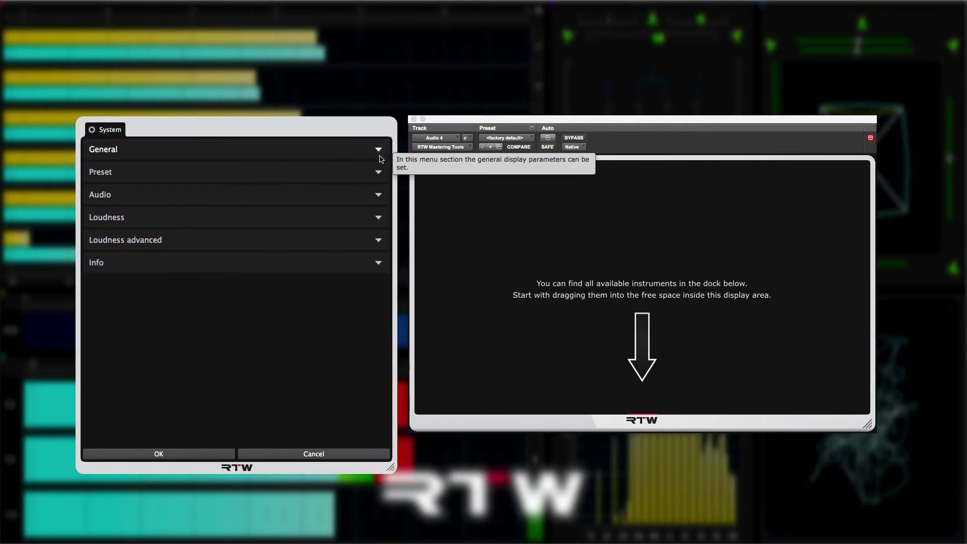
{"action": "left_click", "coordinate": [380, 172]}
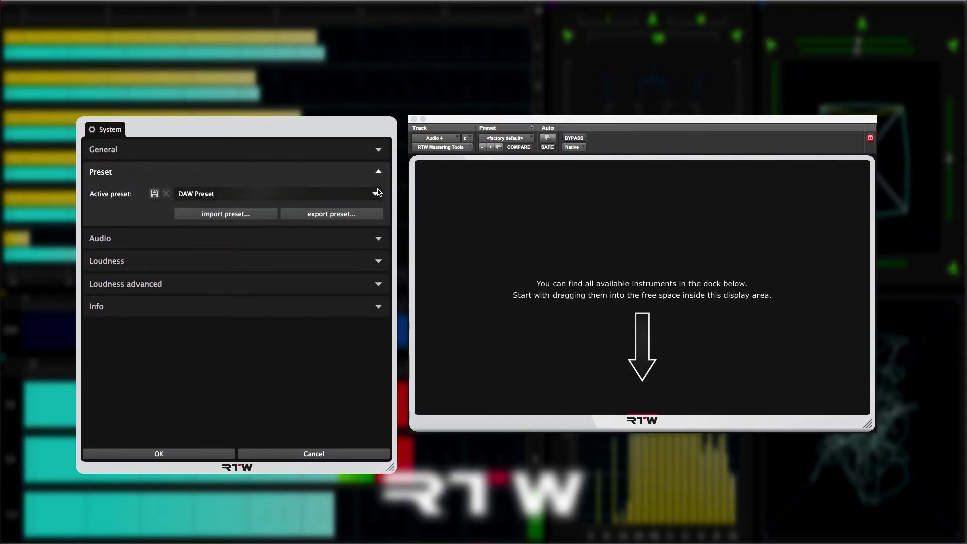
{"action": "left_click", "coordinate": [376, 196]}
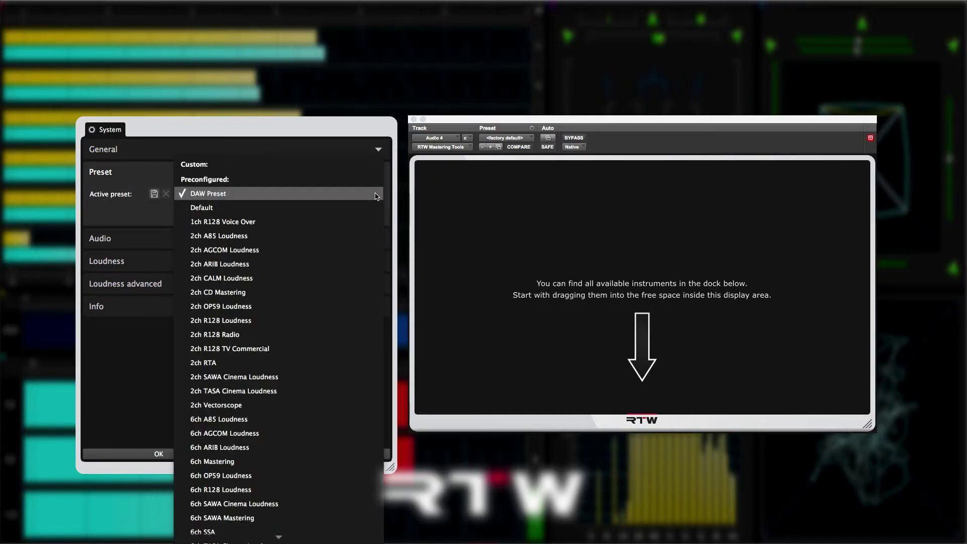
{"action": "left_click", "coordinate": [376, 196]}
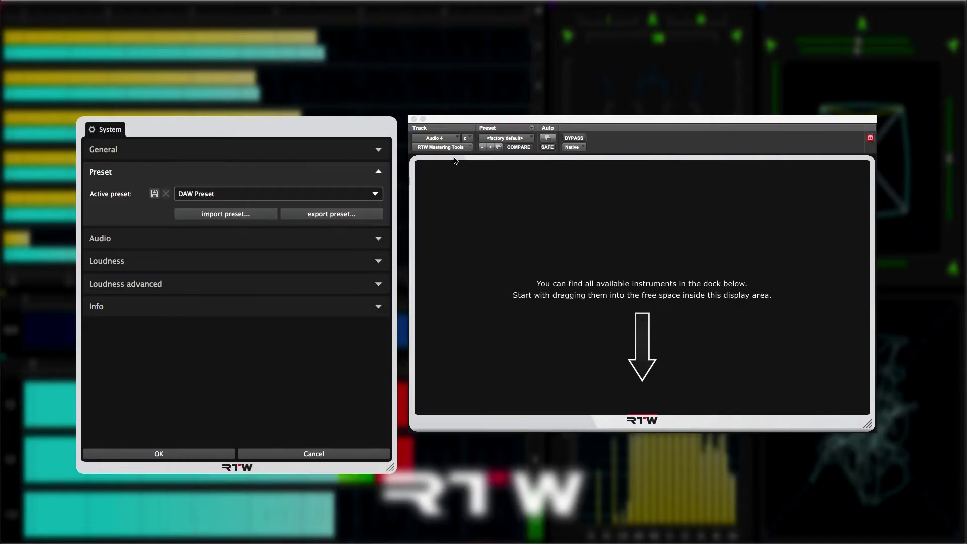
{"action": "left_click", "coordinate": [513, 139]}
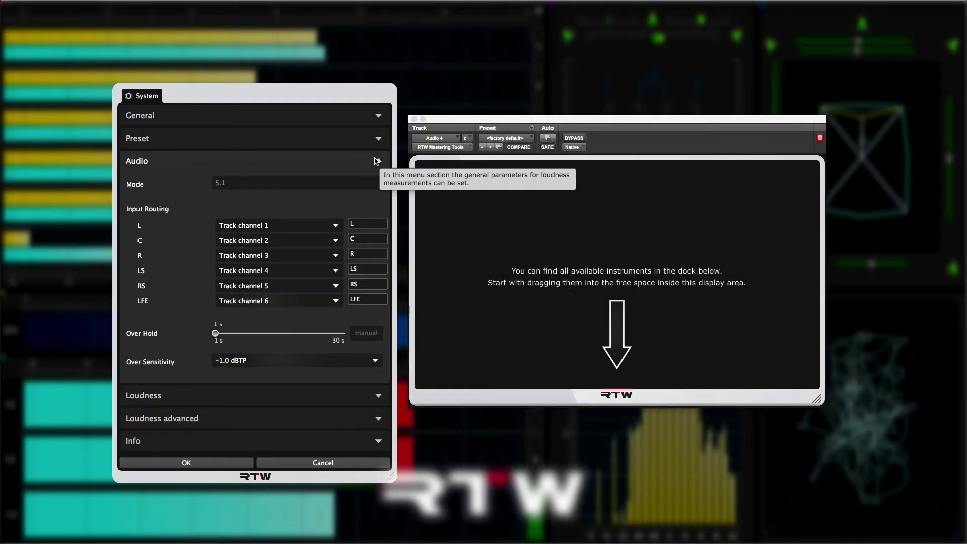
Collapse Audio and expand Loudness, showing EBU R128, EBU+9 scale and −23 LUFS target.
{"action": "left_click", "coordinate": [376, 160]}
{"action": "left_click", "coordinate": [379, 184]}
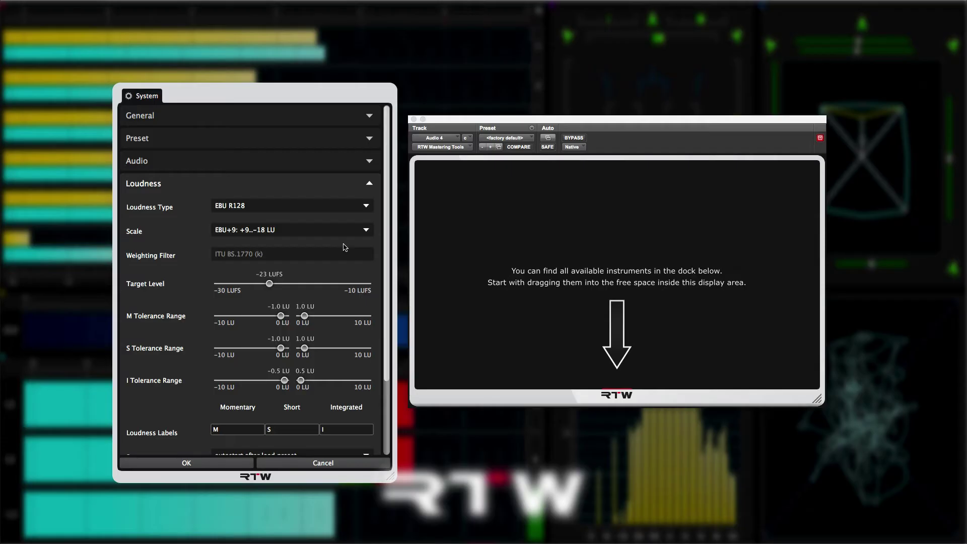
{"action": "left_click", "coordinate": [366, 207]}
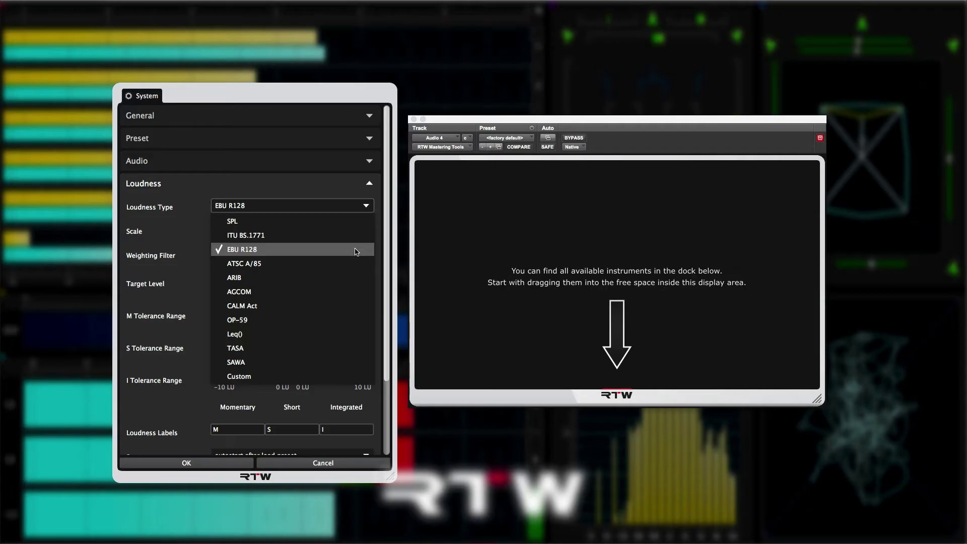
{"action": "left_click", "coordinate": [356, 250]}
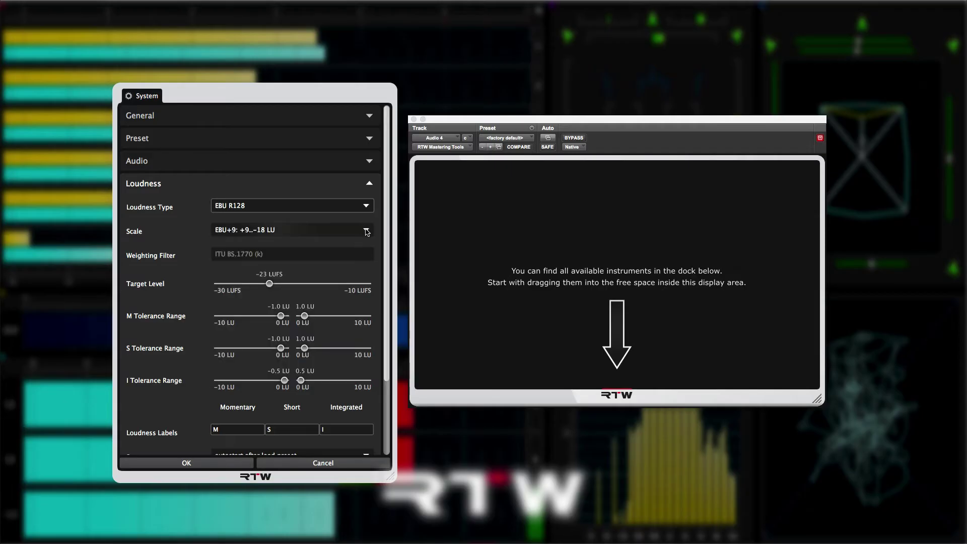
{"action": "left_click", "coordinate": [367, 232]}
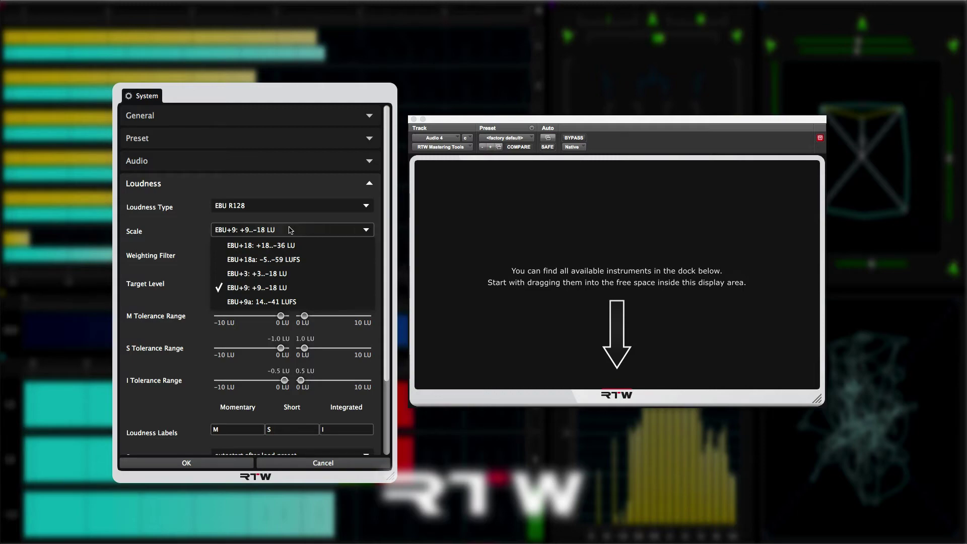
{"action": "left_click", "coordinate": [274, 223]}
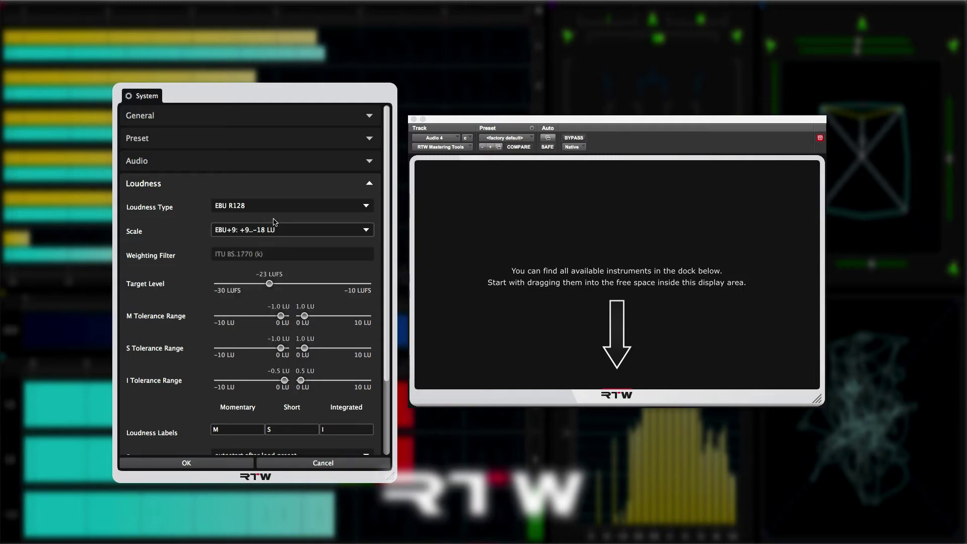
{"action": "left_click", "coordinate": [355, 207]}
{"action": "left_click", "coordinate": [349, 261]}
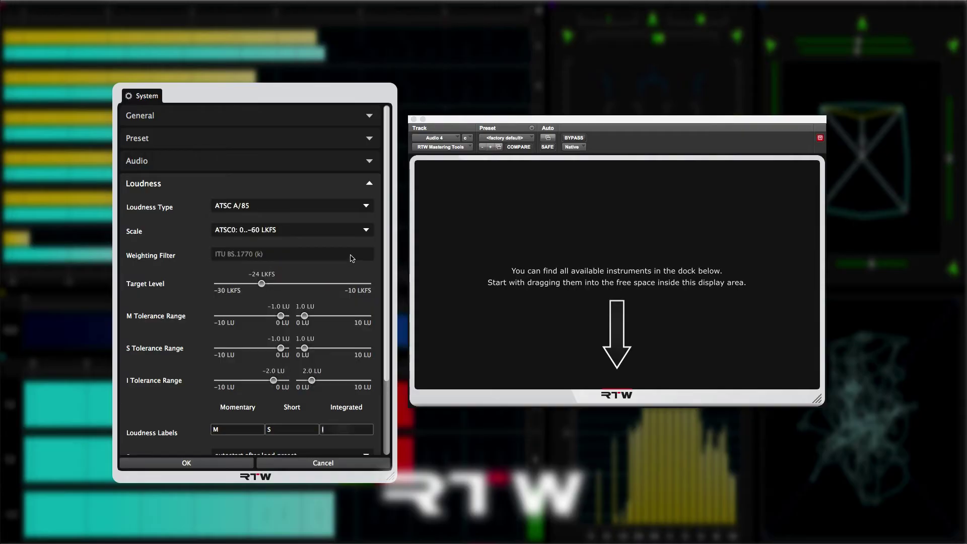
{"action": "left_click", "coordinate": [367, 231]}
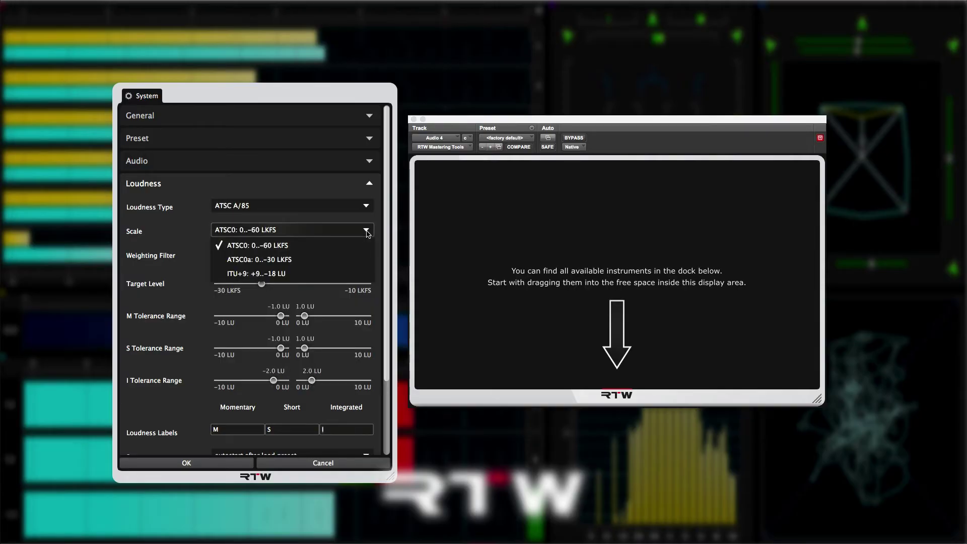
{"action": "left_click", "coordinate": [367, 232]}
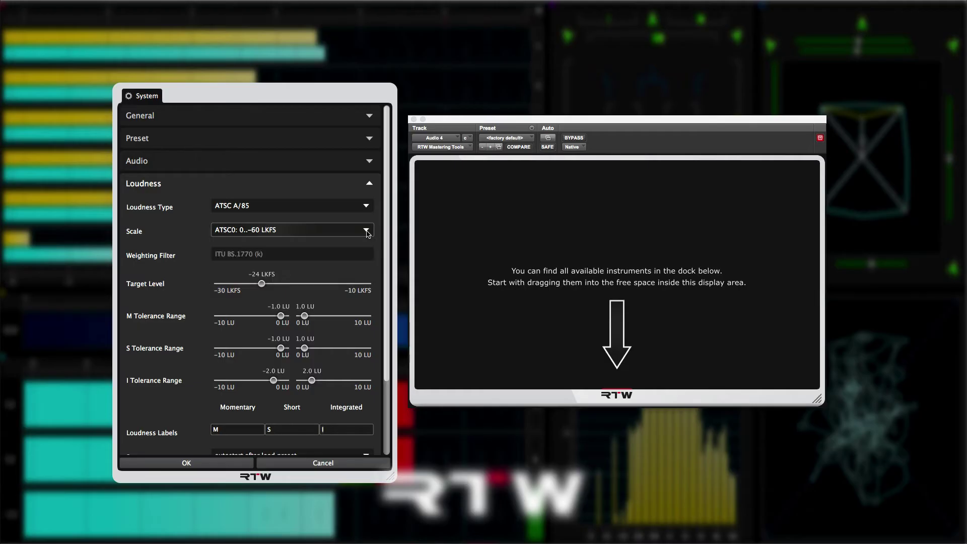
{"action": "left_click", "coordinate": [366, 206]}
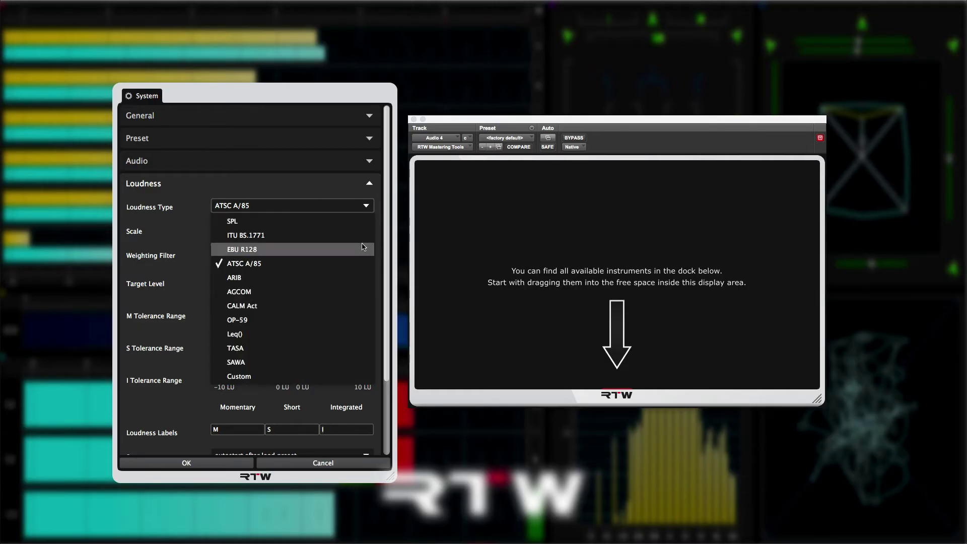
{"action": "left_click", "coordinate": [362, 249]}
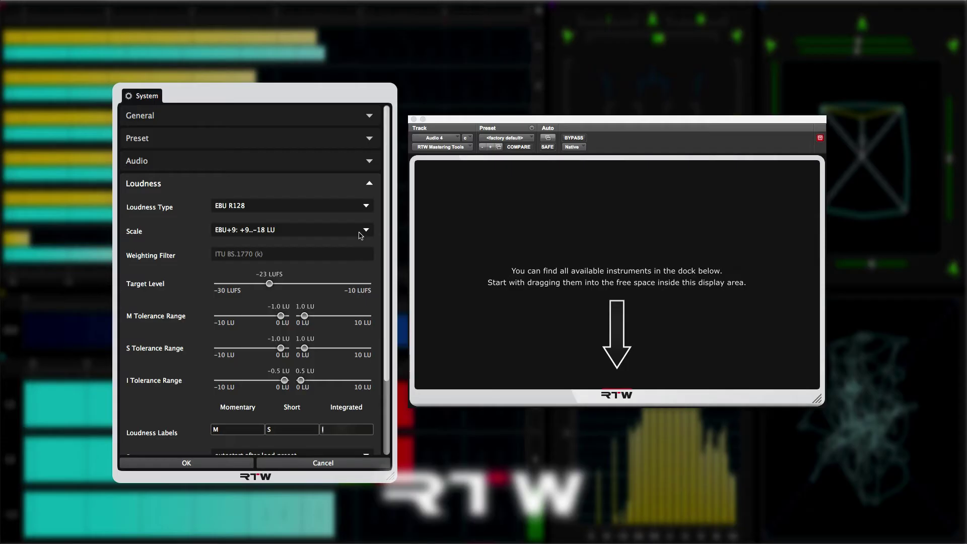
{"action": "left_click", "coordinate": [362, 231]}
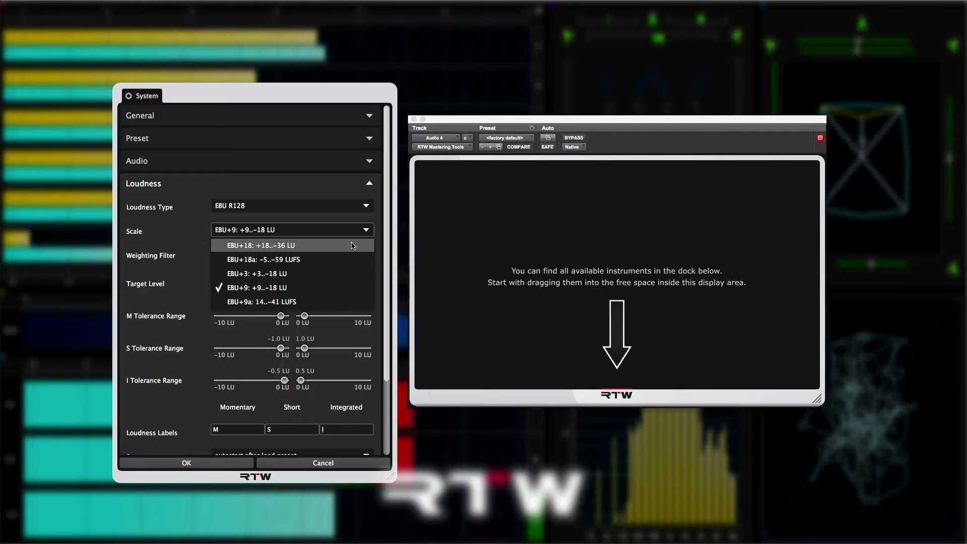
{"action": "left_click", "coordinate": [346, 284]}
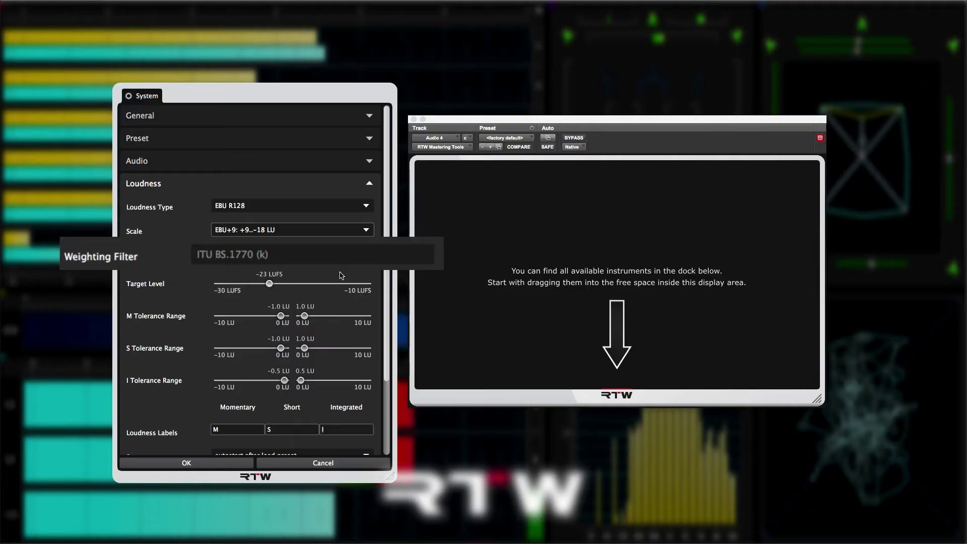
Switch the loudness type to SPL and check its A (Leq(A)) weighting filter options.
{"action": "left_click", "coordinate": [356, 210]}
{"action": "left_click", "coordinate": [356, 219]}
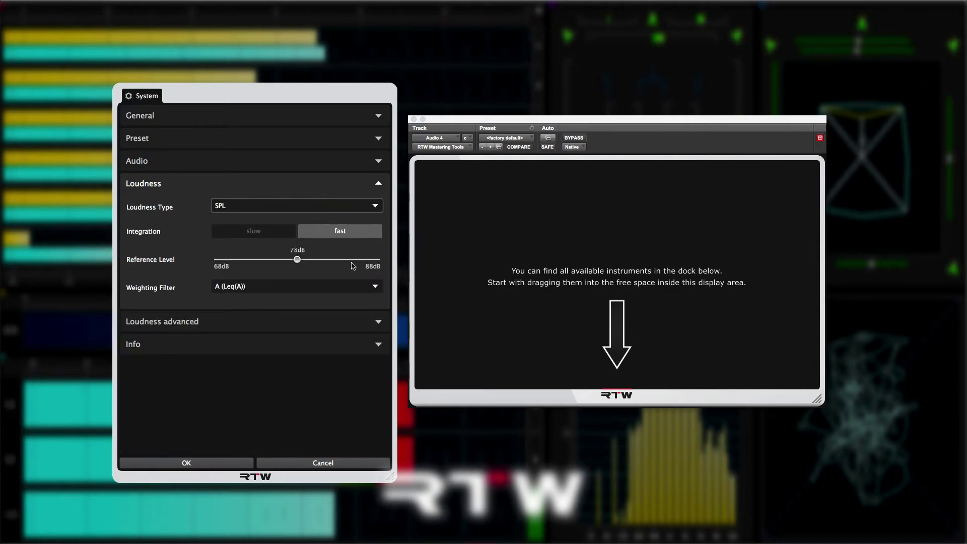
{"action": "left_click", "coordinate": [351, 288]}
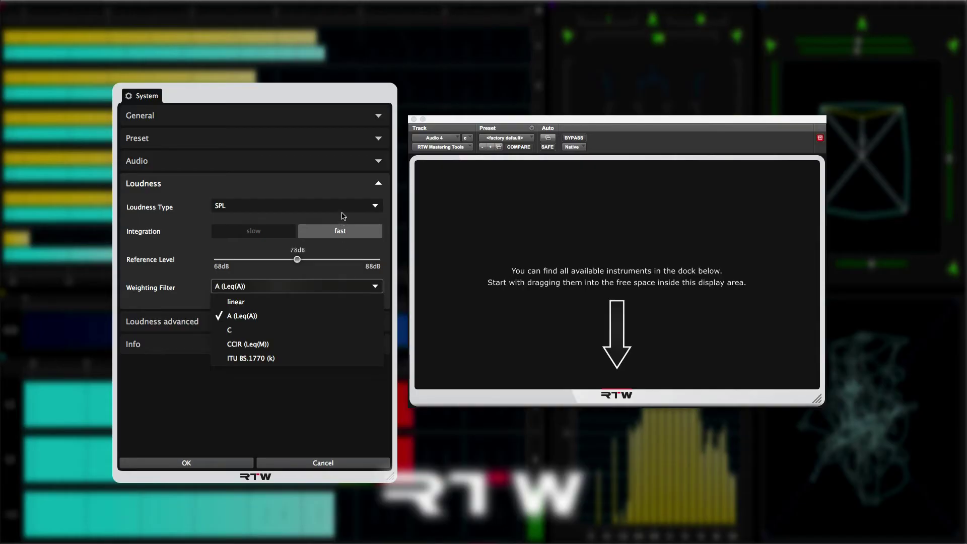
Switch the loudness type back to EBU R128.
{"action": "left_click", "coordinate": [341, 207]}
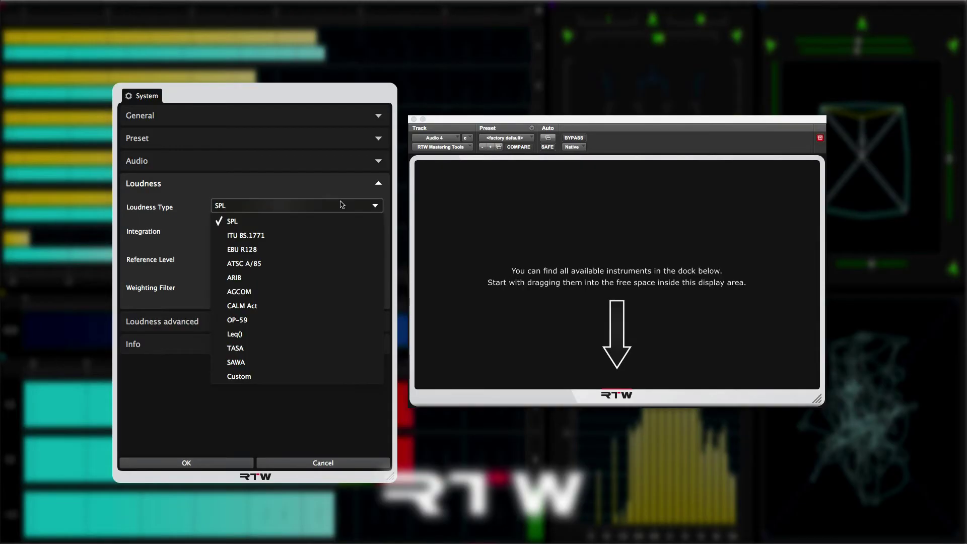
{"action": "left_click", "coordinate": [339, 258]}
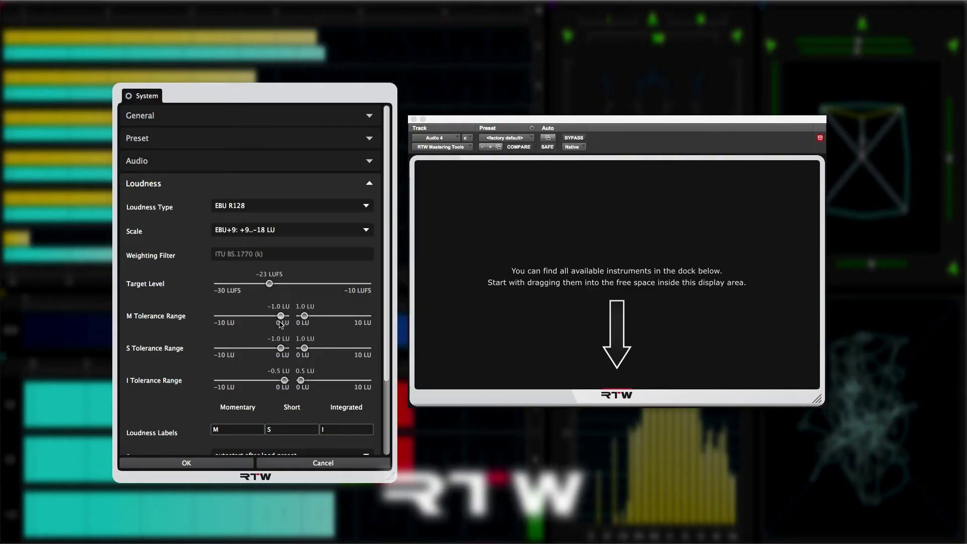
Widen the M, S and I tolerance ranges to ±3.0, ±2.0 and ±1.0 LU.
{"action": "left_click_drag", "start_coordinate": [281, 316], "coordinate": [320, 318]}
{"action": "left_click_drag", "start_coordinate": [281, 348], "coordinate": [313, 350]}
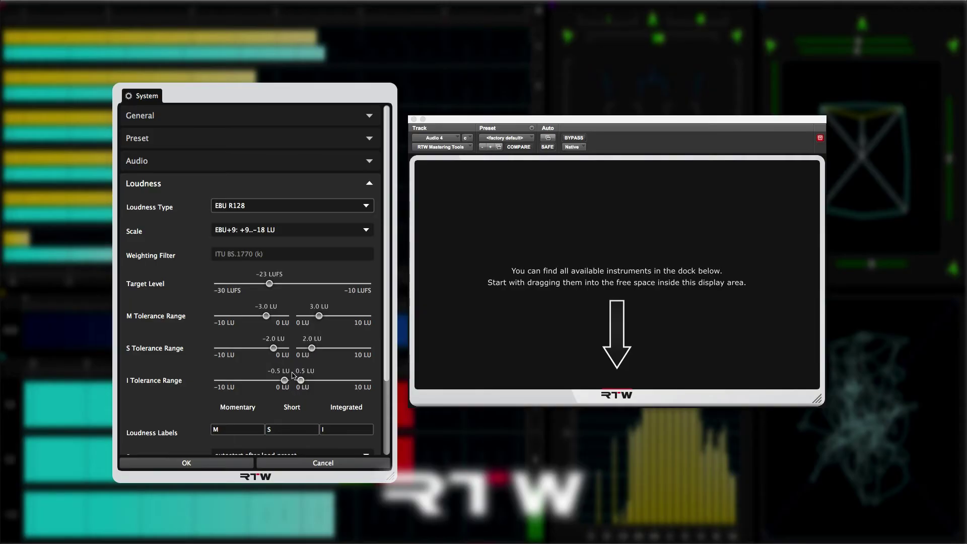
{"action": "left_click_drag", "start_coordinate": [286, 381], "coordinate": [303, 381]}
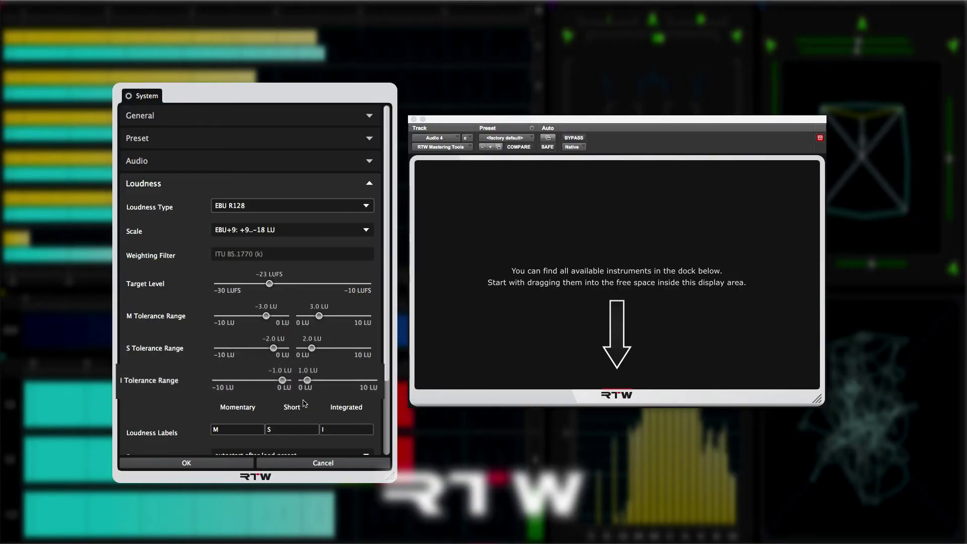
{"action": "scroll", "coordinate": [304, 418], "scroll_direction": "down", "scroll_amount": 5}
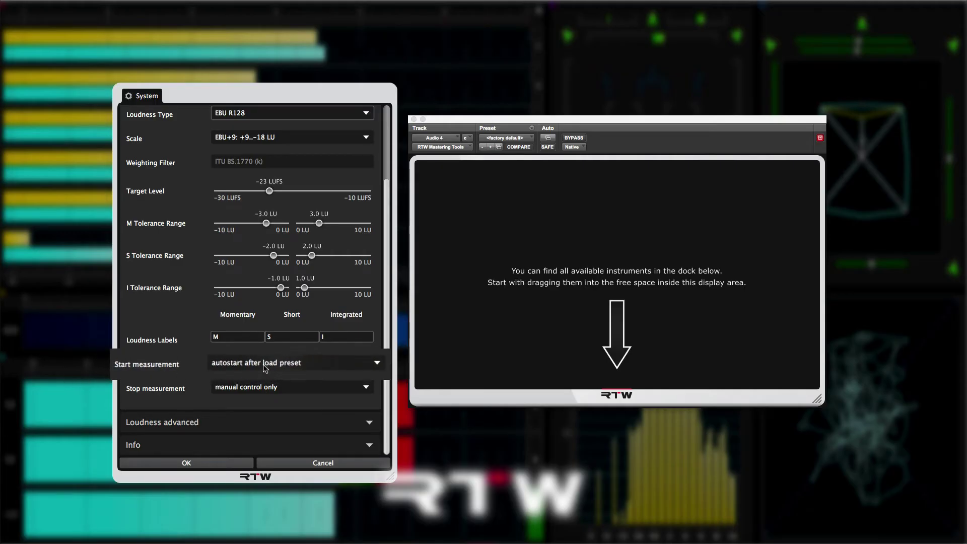
Read the Start measurement help text describing the autostart options.
{"action": "mouse_move", "coordinate": [263, 366]}
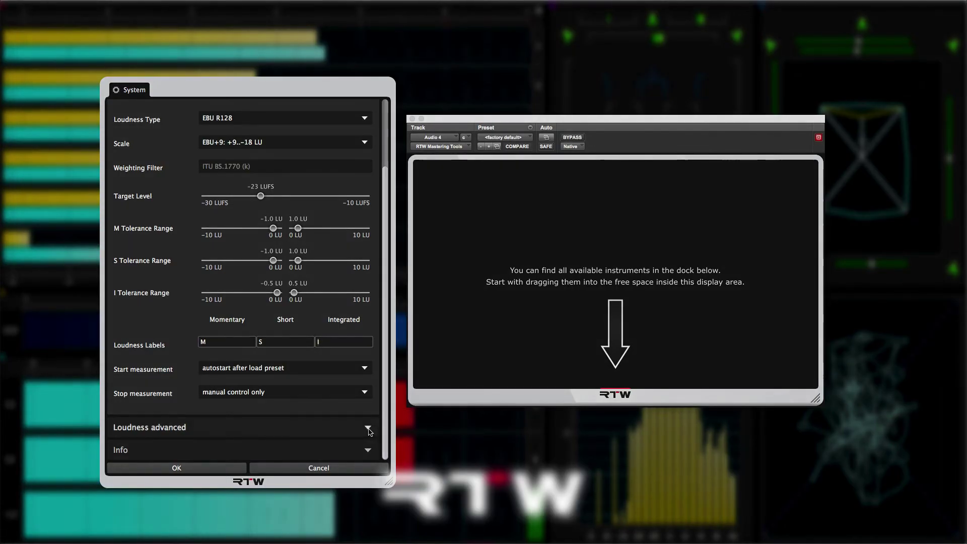
In advanced loudness settings, set the loudness type to Leq(), then show the Info section.
{"action": "left_click", "coordinate": [368, 429]}
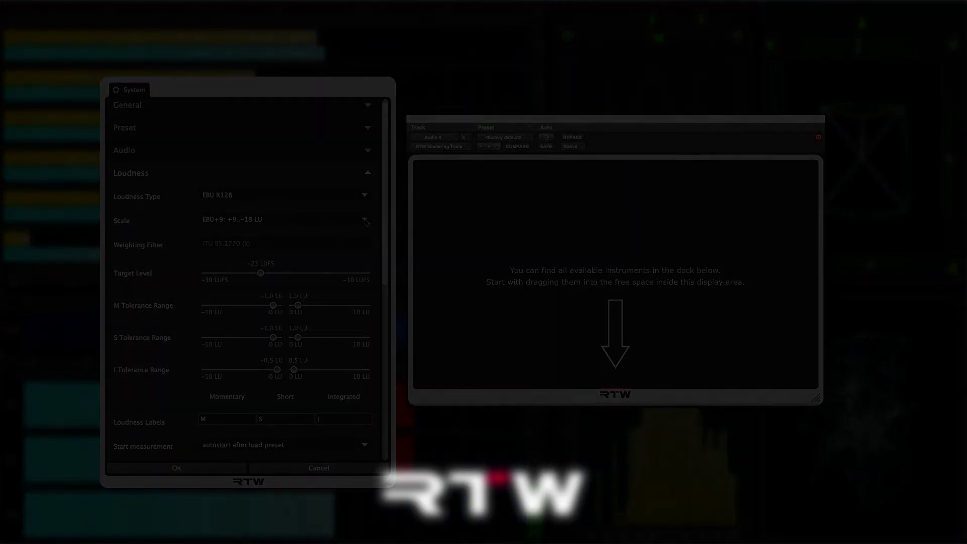
{"action": "left_click", "coordinate": [365, 196]}
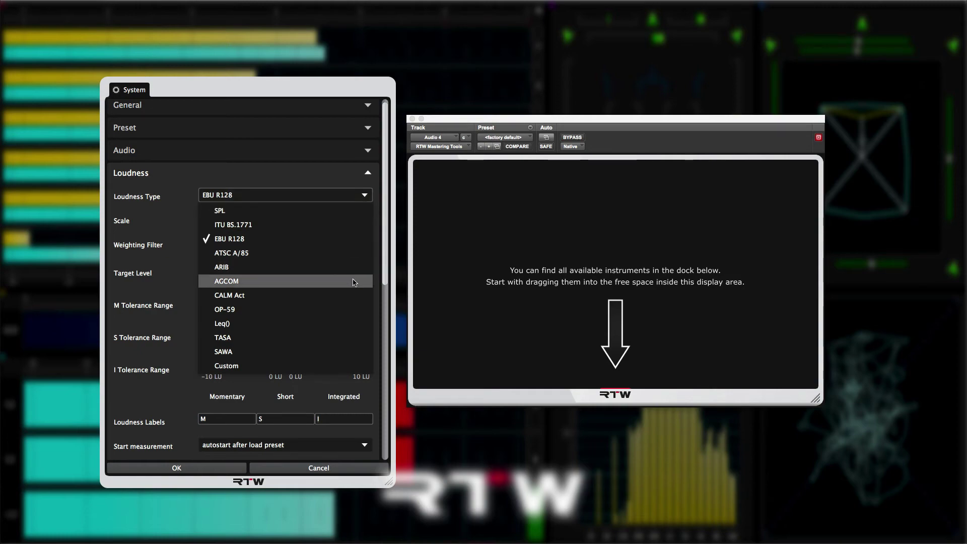
{"action": "left_click", "coordinate": [356, 323]}
{"action": "scroll", "coordinate": [373, 333], "scroll_direction": "down", "scroll_amount": 5}
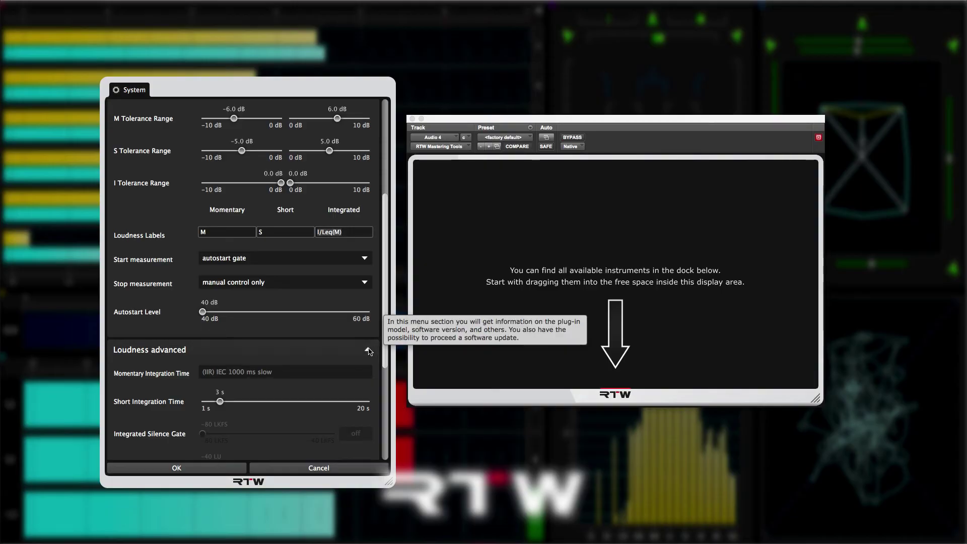
{"action": "left_click", "coordinate": [370, 352]}
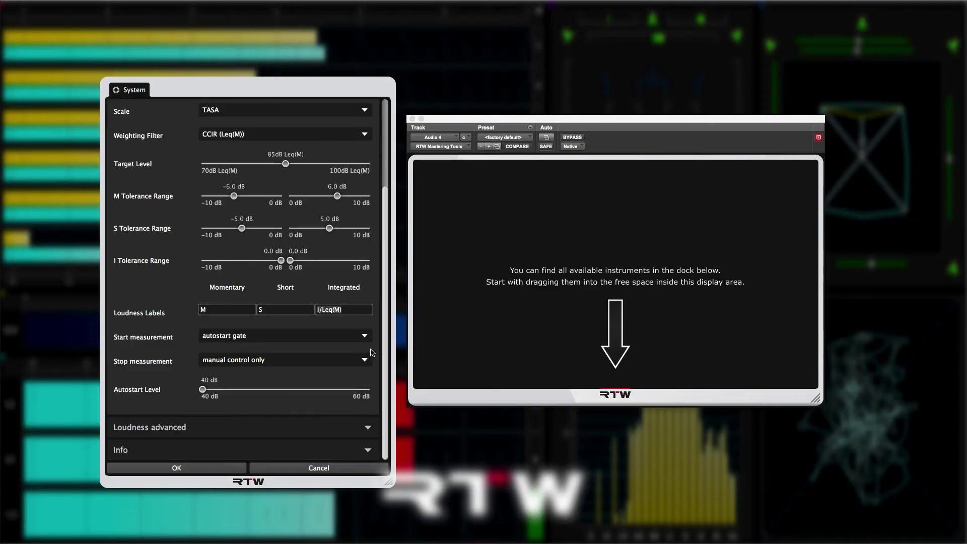
{"action": "left_click", "coordinate": [369, 446]}
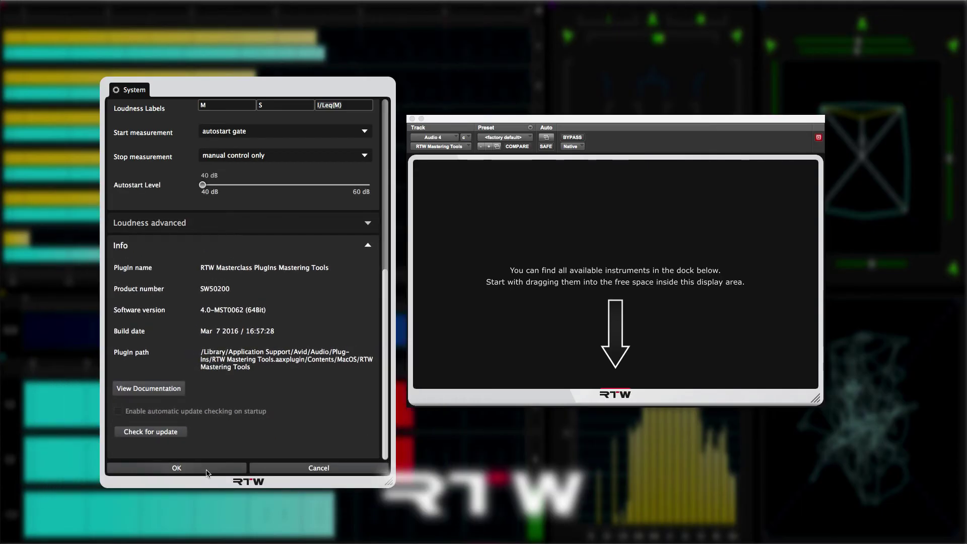
{"action": "left_click", "coordinate": [207, 469]}
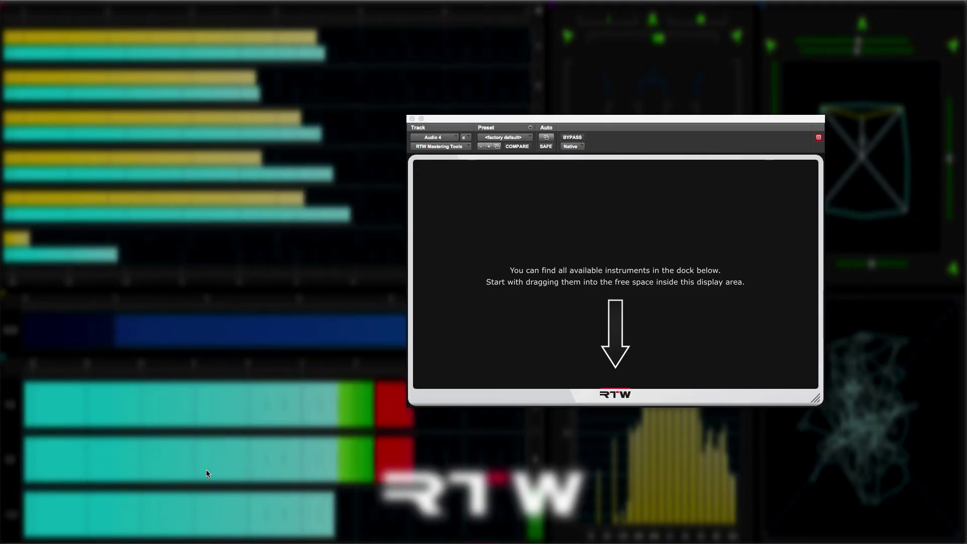
{"action": "left_click", "coordinate": [482, 137]}
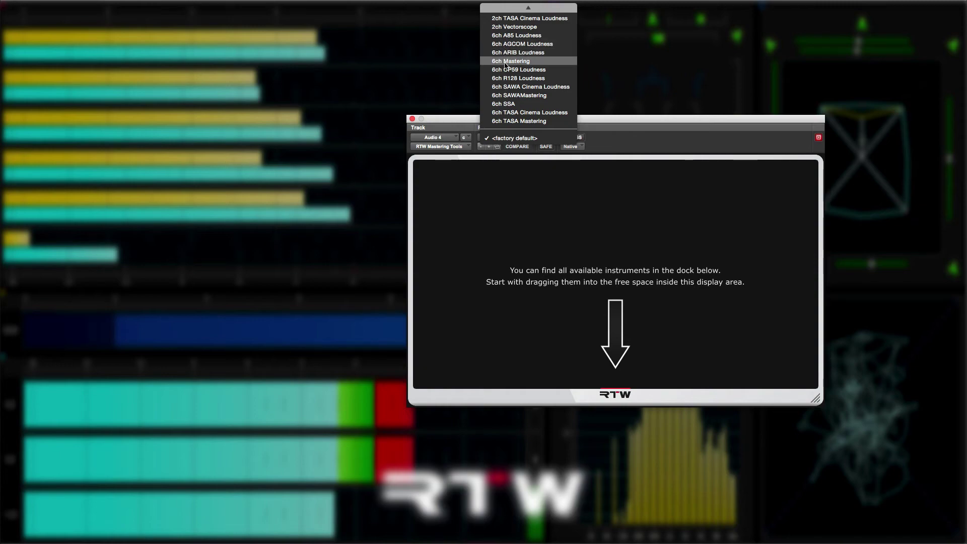
{"action": "key", "text": "Escape"}
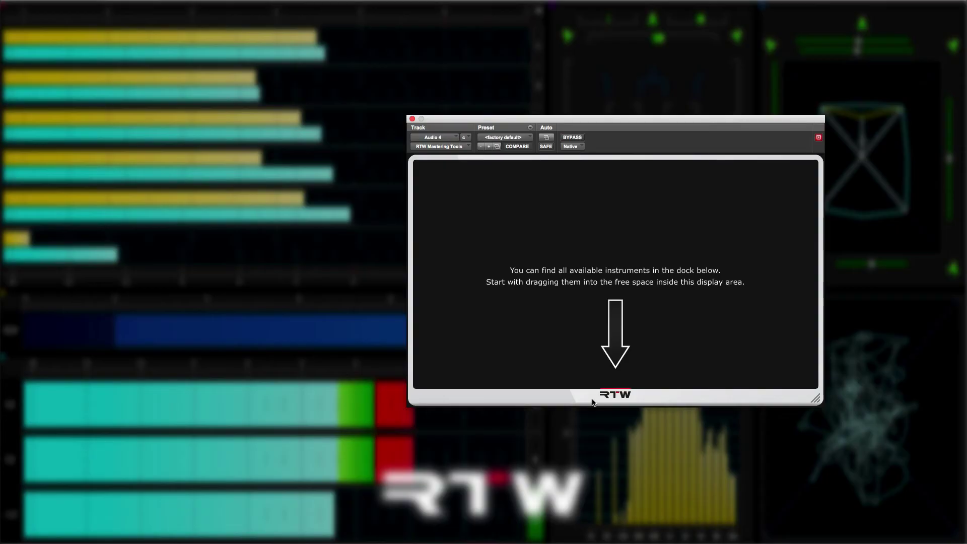
Drag the six-channel PPM meter from the dock to the display's top-left and stretch it to nearly full height.
{"action": "left_click", "coordinate": [594, 402]}
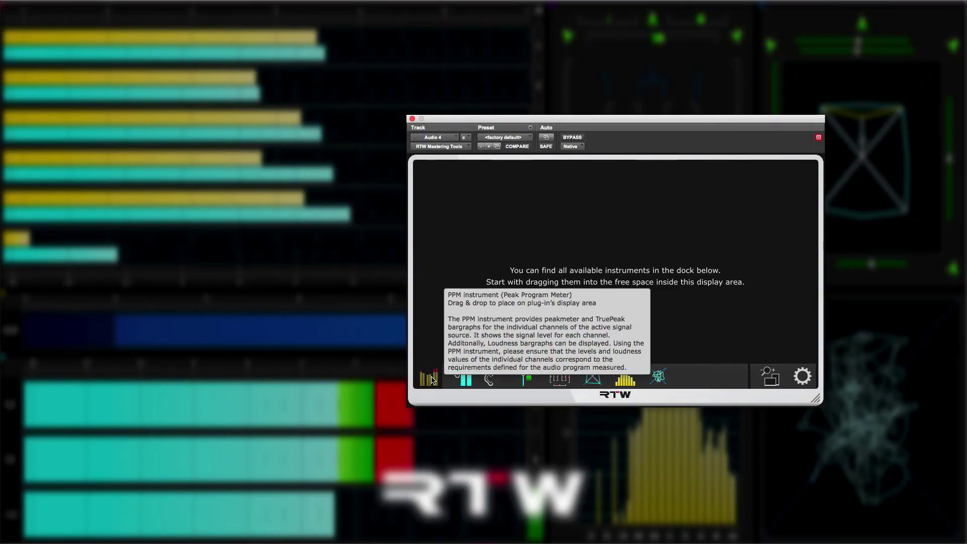
{"action": "left_click_drag", "start_coordinate": [432, 380], "coordinate": [438, 210]}
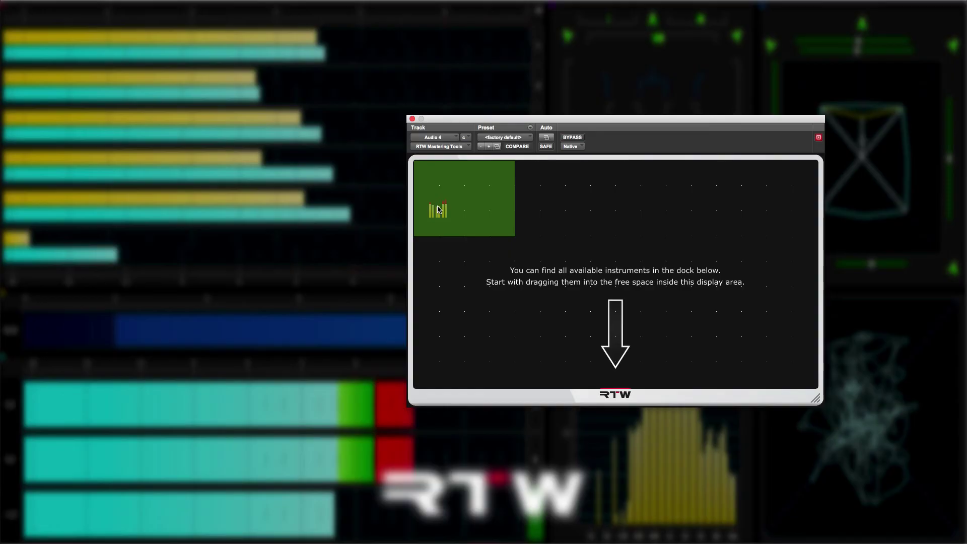
{"action": "left_click_drag", "start_coordinate": [437, 210], "coordinate": [438, 210]}
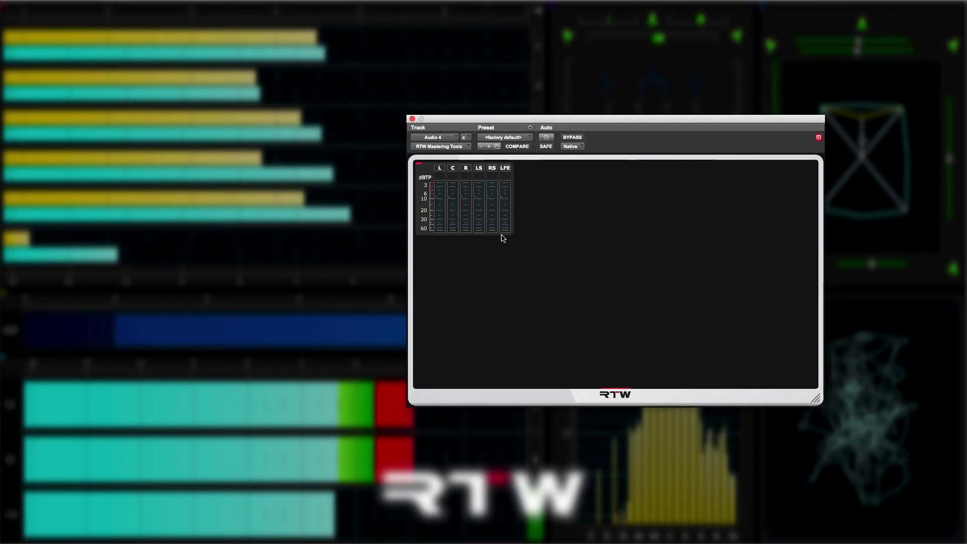
{"action": "mouse_move", "coordinate": [510, 237]}
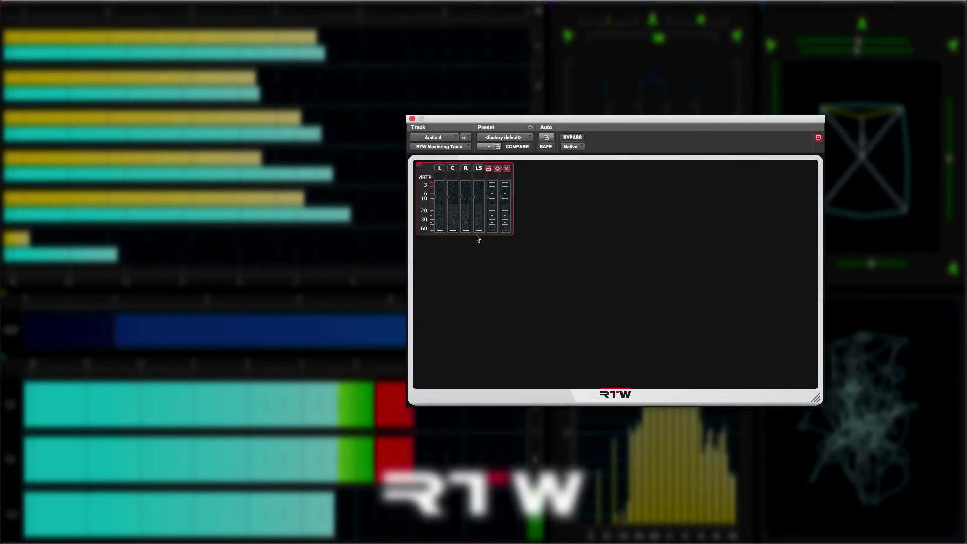
{"action": "left_click_drag", "start_coordinate": [475, 233], "coordinate": [475, 238]}
{"action": "left_click_drag", "start_coordinate": [470, 308], "coordinate": [474, 385]}
{"action": "mouse_move", "coordinate": [754, 381]}
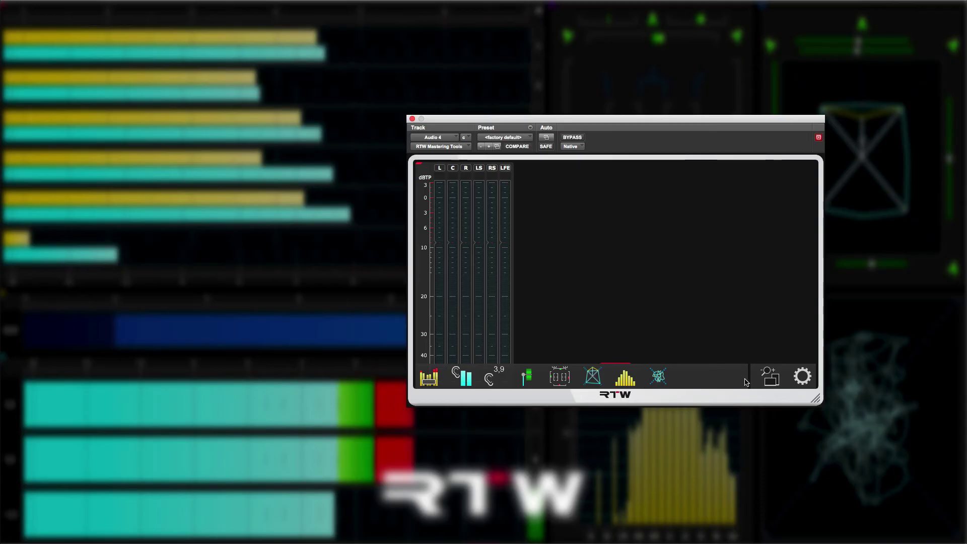
{"action": "left_click", "coordinate": [796, 380]}
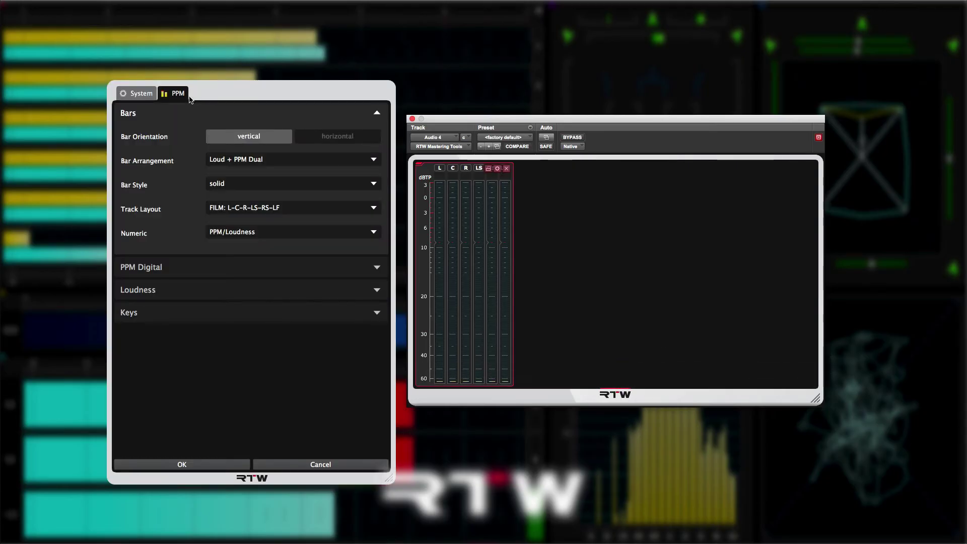
{"action": "left_click", "coordinate": [142, 94]}
{"action": "left_click", "coordinate": [178, 95]}
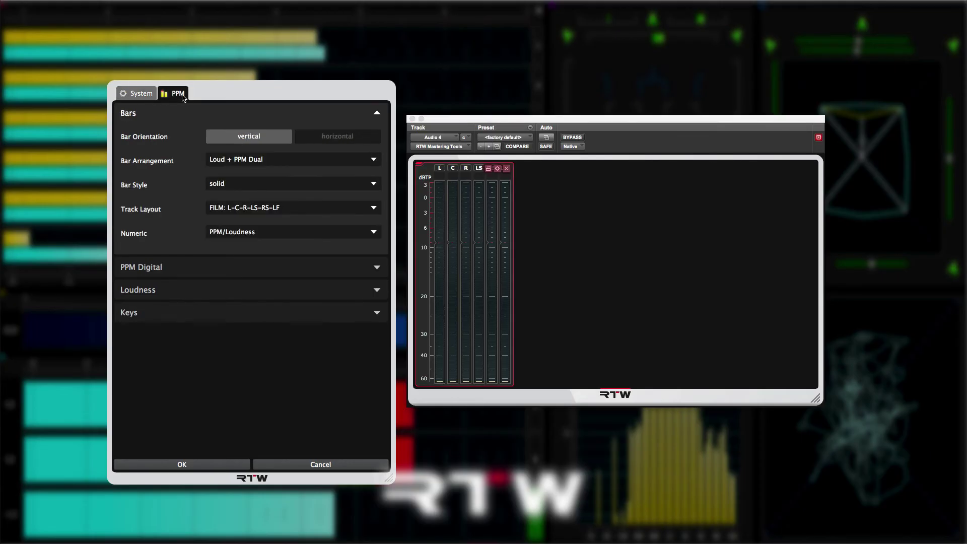
{"action": "left_click", "coordinate": [195, 464]}
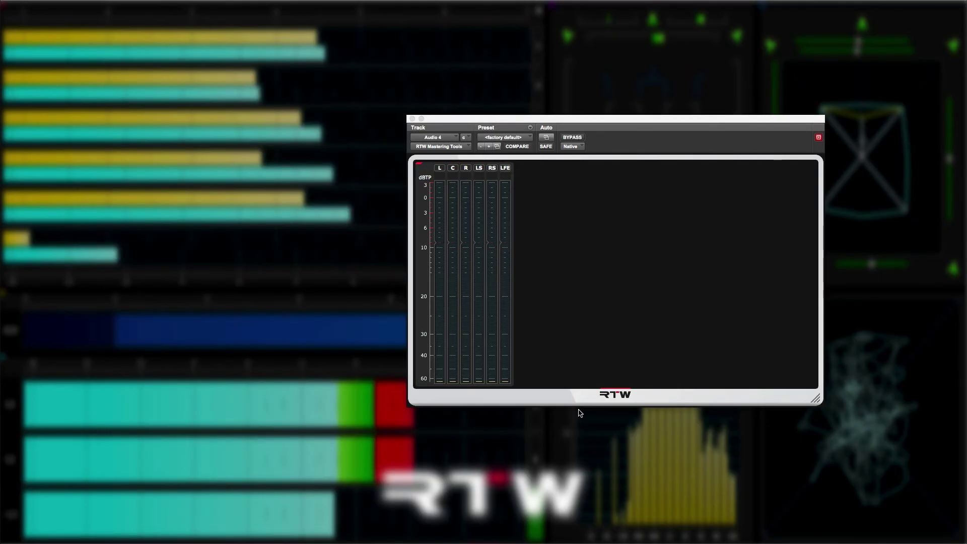
{"action": "left_click", "coordinate": [509, 182]}
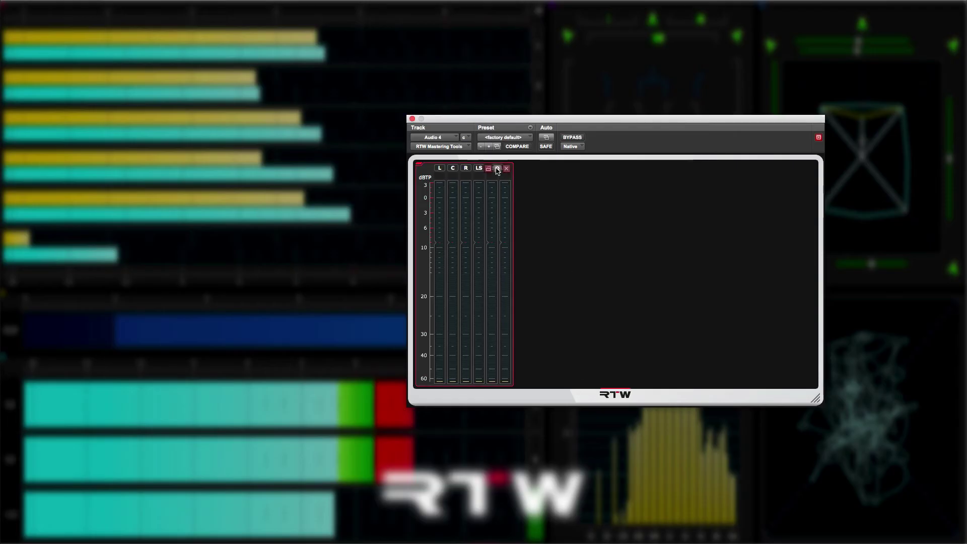
{"action": "left_click", "coordinate": [497, 168]}
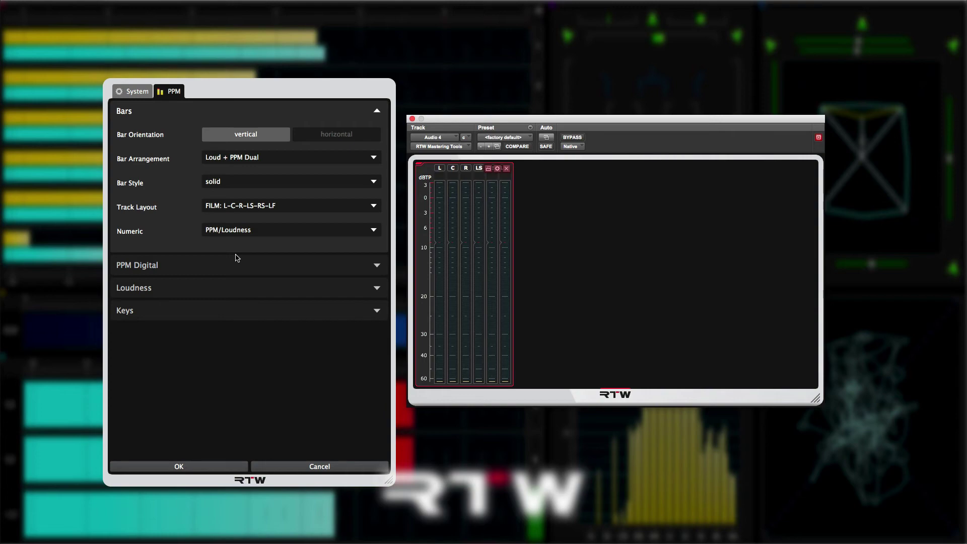
Add the Loudness Sum M/S/I meter beside the PPM meter, stretched to full height and widened.
{"action": "key", "text": "Return"}
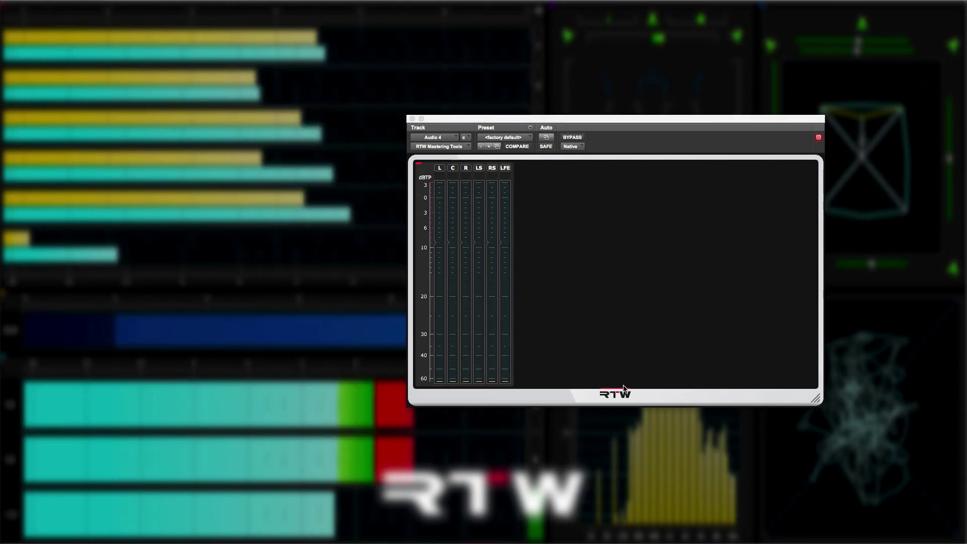
{"action": "mouse_move", "coordinate": [534, 387]}
{"action": "left_click_drag", "start_coordinate": [533, 385], "coordinate": [551, 202]}
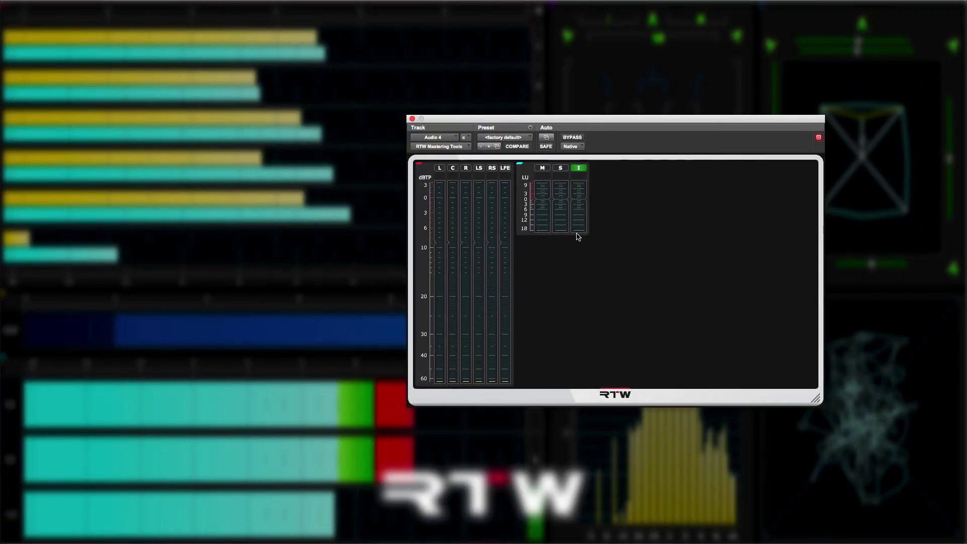
{"action": "mouse_move", "coordinate": [576, 233]}
{"action": "left_click_drag", "start_coordinate": [560, 233], "coordinate": [558, 384]}
{"action": "left_click_drag", "start_coordinate": [589, 272], "coordinate": [613, 274]}
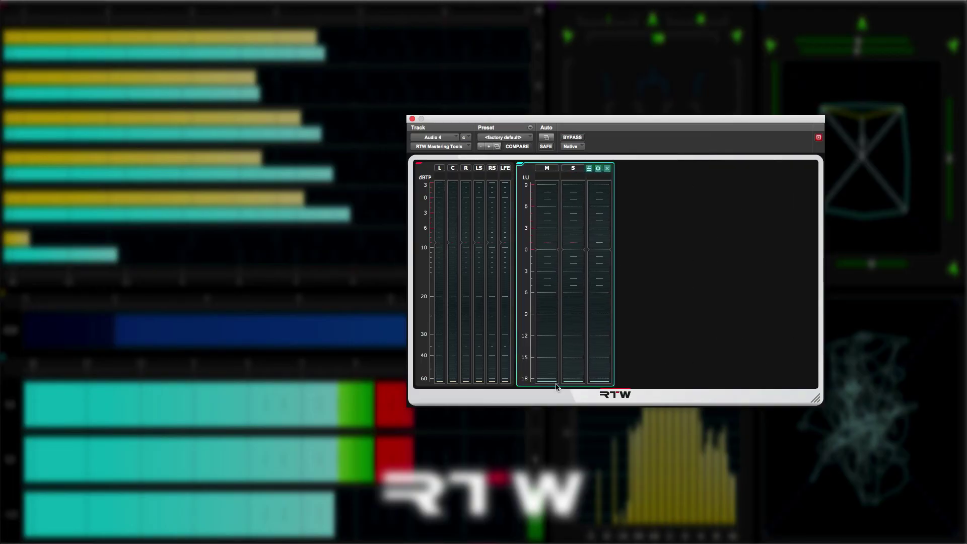
Add the Start/Stop/Reset Loudness panel beside the LU meter and enlarge it.
{"action": "mouse_move", "coordinate": [524, 389]}
{"action": "left_click_drag", "start_coordinate": [467, 386], "coordinate": [649, 189]}
{"action": "mouse_move", "coordinate": [686, 210]}
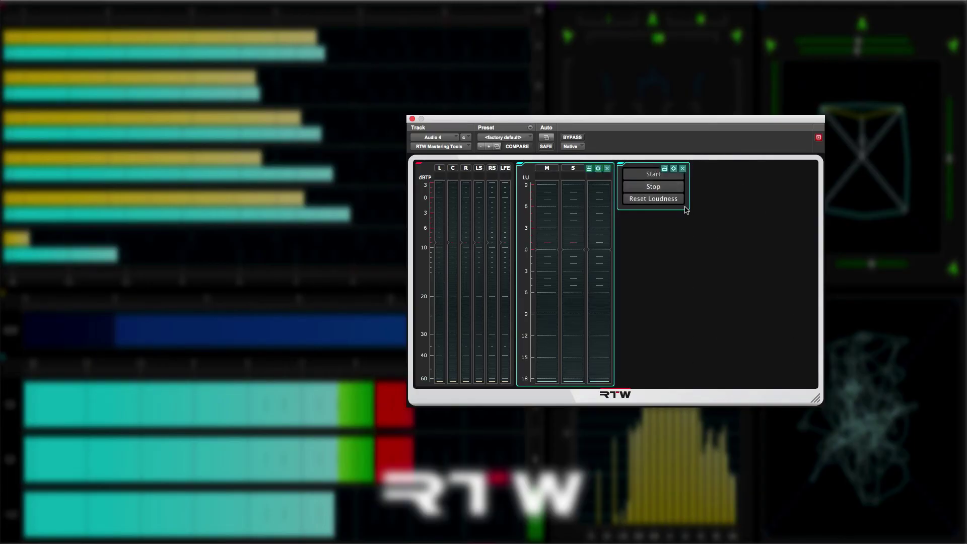
{"action": "left_click_drag", "start_coordinate": [687, 207], "coordinate": [736, 234]}
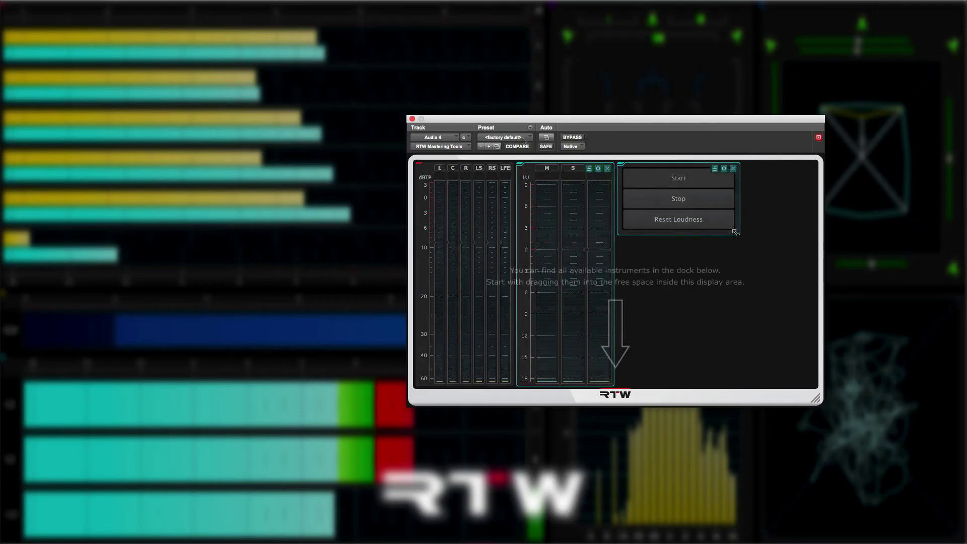
Load the 6ch R128 Loudness preset as the active RTW preset.
{"action": "left_click", "coordinate": [503, 137]}
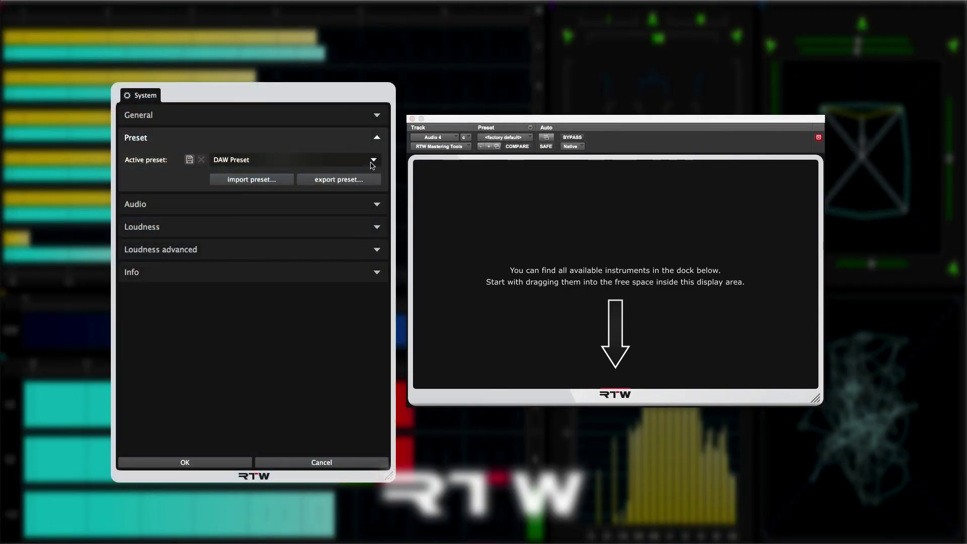
{"action": "left_click", "coordinate": [371, 160]}
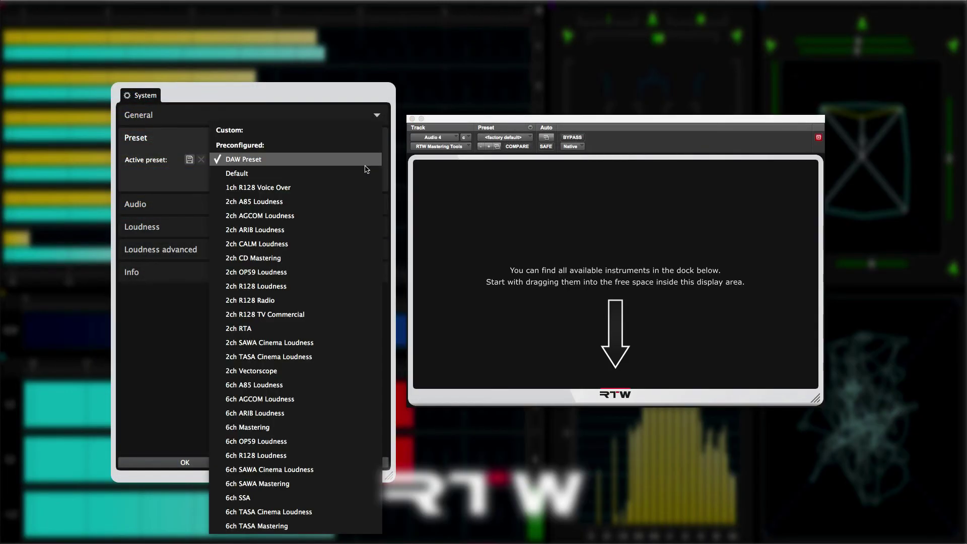
{"action": "left_click", "coordinate": [318, 456]}
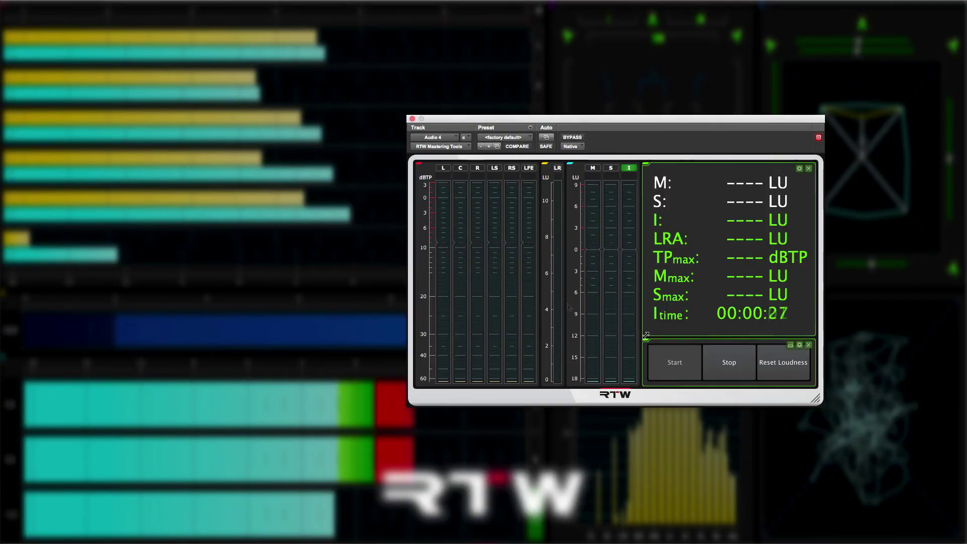
Resize the loudness readout, the Start/Stop/Reset panel and the LU meter panel.
{"action": "left_click_drag", "start_coordinate": [646, 334], "coordinate": [674, 310]}
{"action": "mouse_move", "coordinate": [644, 339]}
{"action": "left_mouse_down"}
{"action": "mouse_move", "coordinate": [673, 314]}
{"action": "mouse_move", "coordinate": [623, 321]}
{"action": "mouse_move", "coordinate": [641, 322]}
{"action": "left_mouse_up"}
{"action": "left_click_drag", "start_coordinate": [562, 311], "coordinate": [587, 307]}
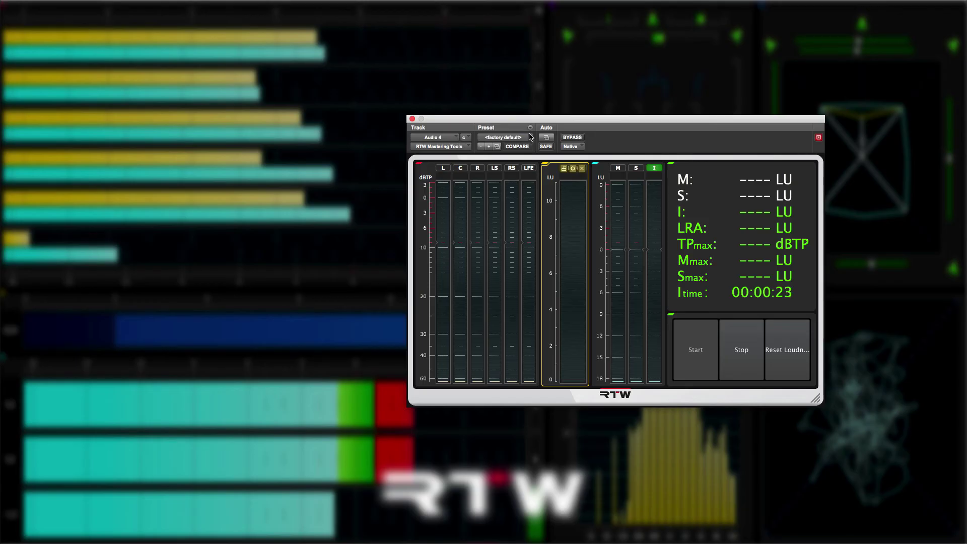
Save the plug-in settings as a new 6chR128Loudness .tfx file with the user's name appended.
{"action": "left_click", "coordinate": [530, 129]}
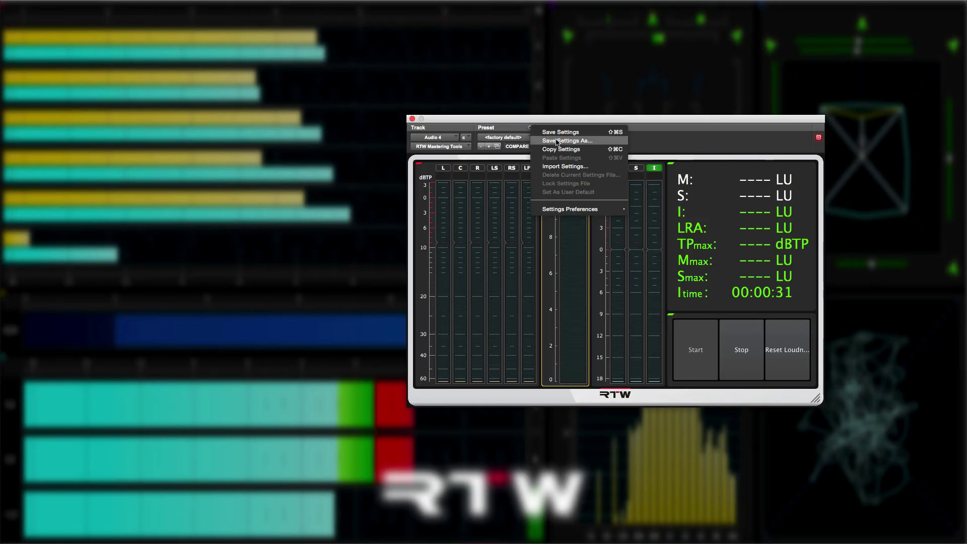
{"action": "left_click", "coordinate": [554, 141]}
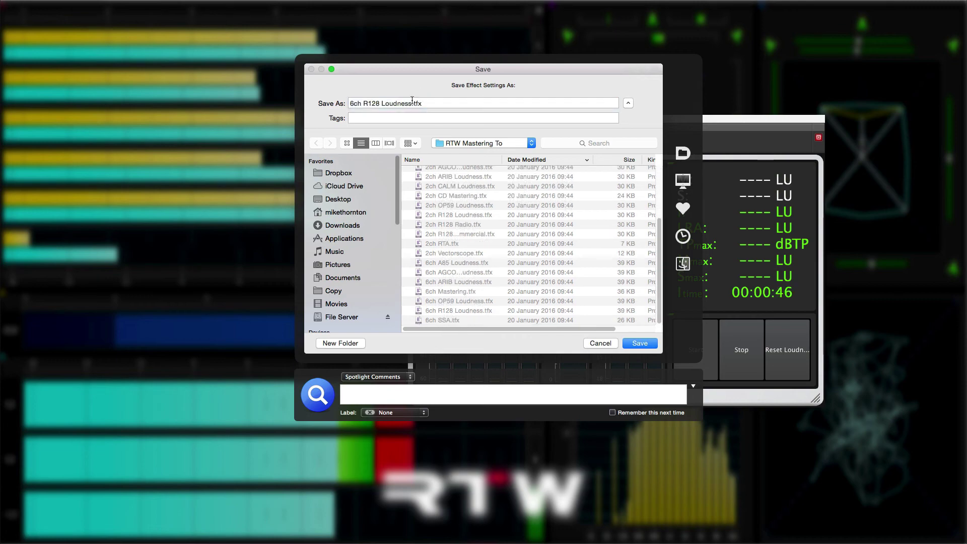
{"action": "left_click", "coordinate": [410, 102]}
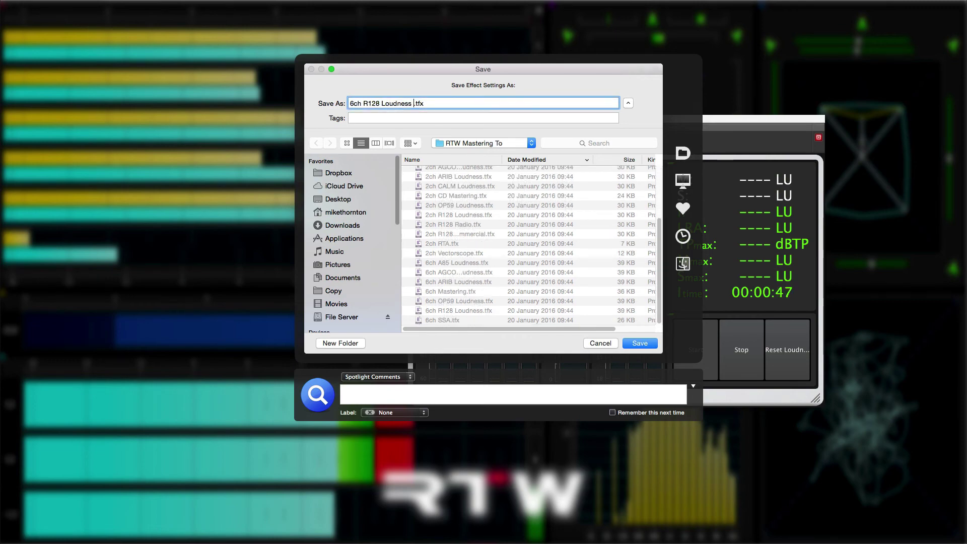
{"action": "type", "text": "Mike"}
{"action": "left_click", "coordinate": [640, 343]}
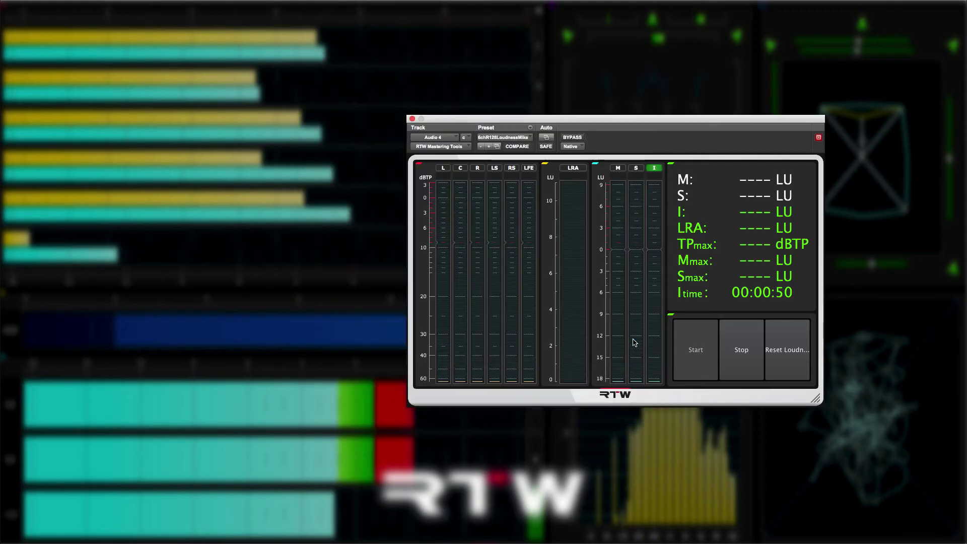
In System settings, save the current preset as 6ch R128 Loudness with the user's name appended.
{"action": "mouse_move", "coordinate": [790, 391]}
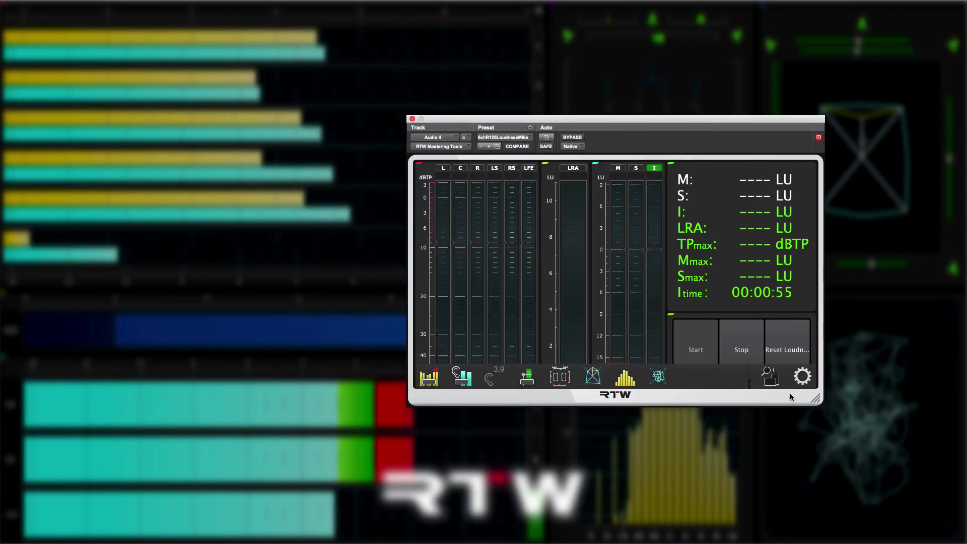
{"action": "left_click", "coordinate": [803, 376]}
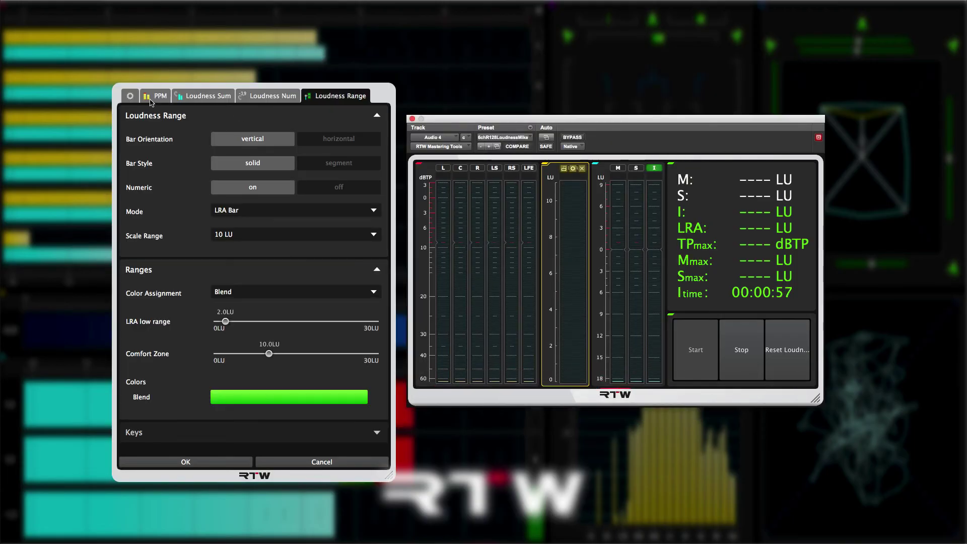
{"action": "left_click", "coordinate": [130, 96]}
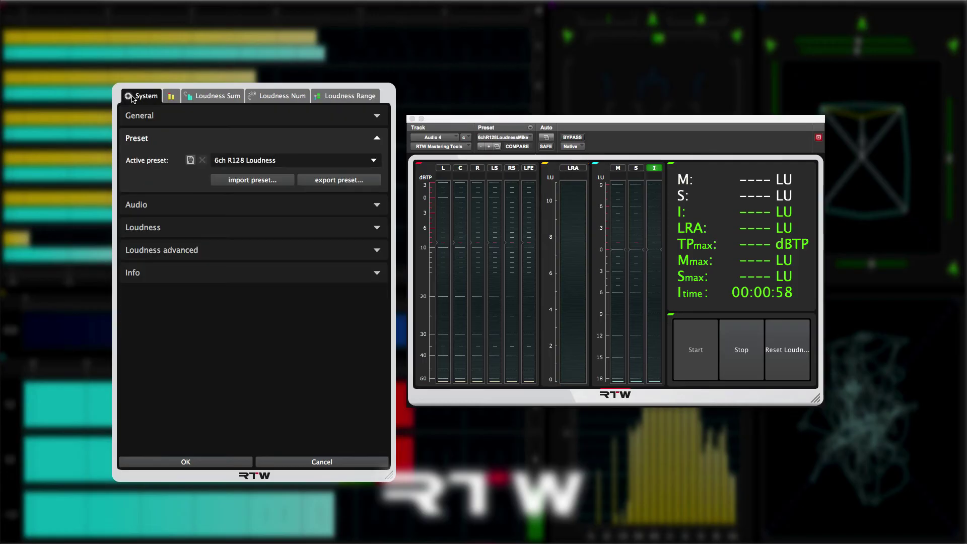
{"action": "left_click", "coordinate": [191, 159]}
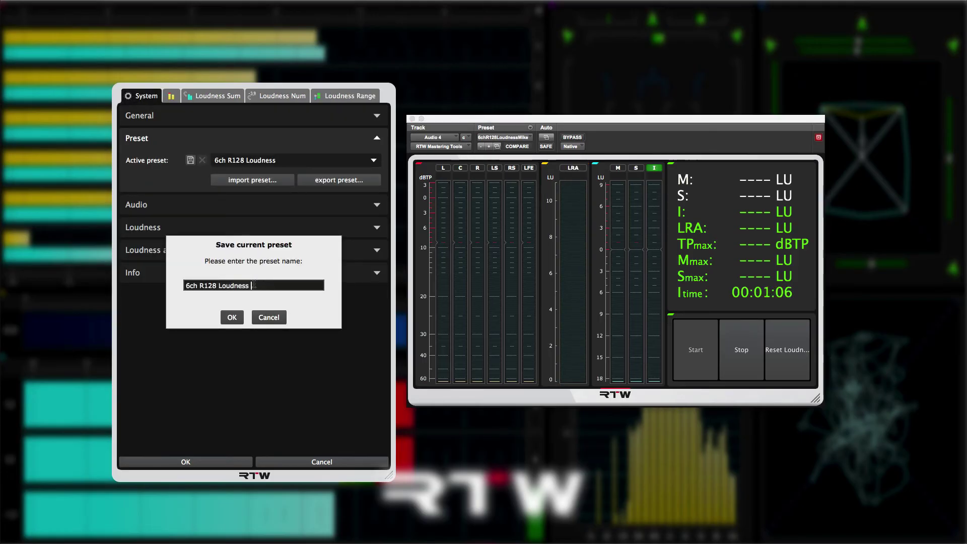
{"action": "type", "text": "Mike"}
{"action": "left_click", "coordinate": [230, 317]}
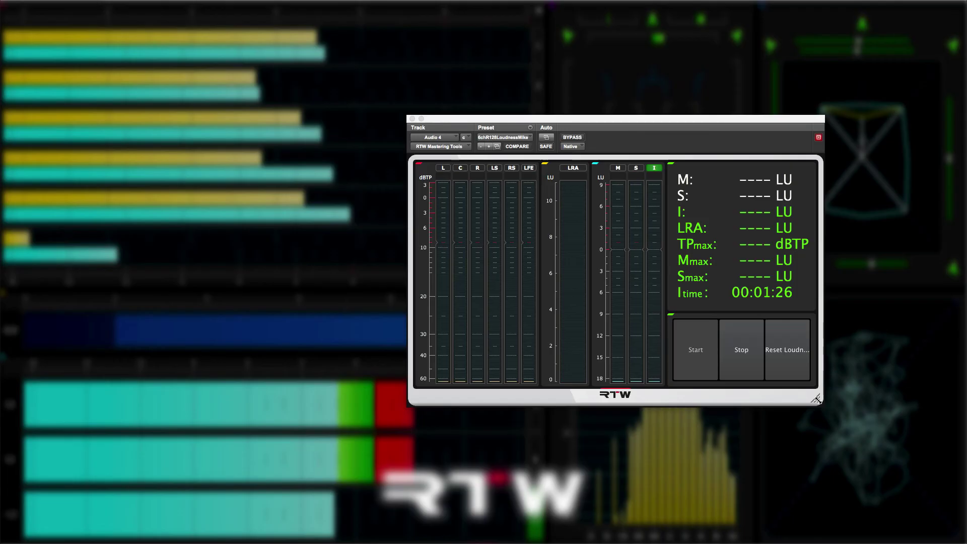
Enlarge the plug-in window from its bottom-right corner, then shrink it back to its original size.
{"action": "left_click_drag", "start_coordinate": [816, 399], "coordinate": [871, 455]}
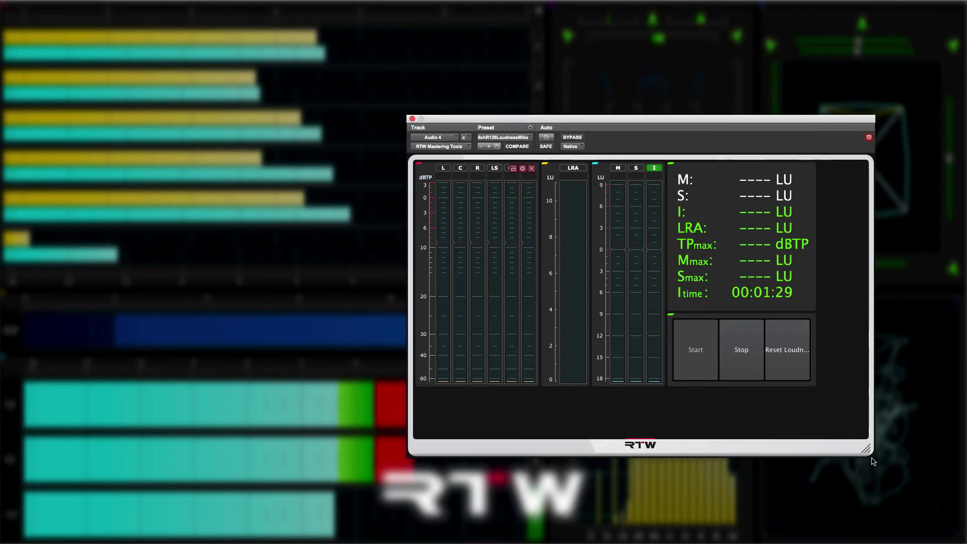
{"action": "left_click_drag", "start_coordinate": [865, 448], "coordinate": [824, 402]}
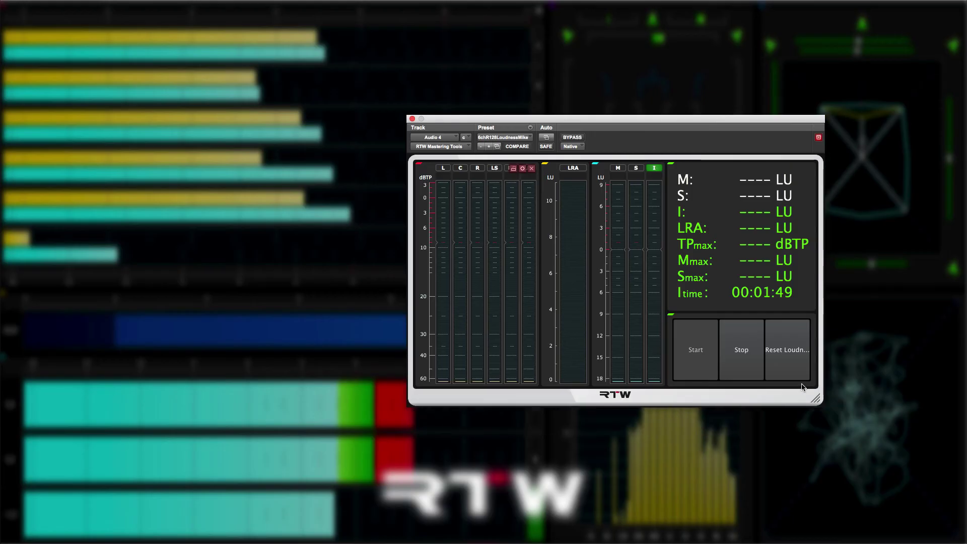
{"action": "mouse_move", "coordinate": [802, 387]}
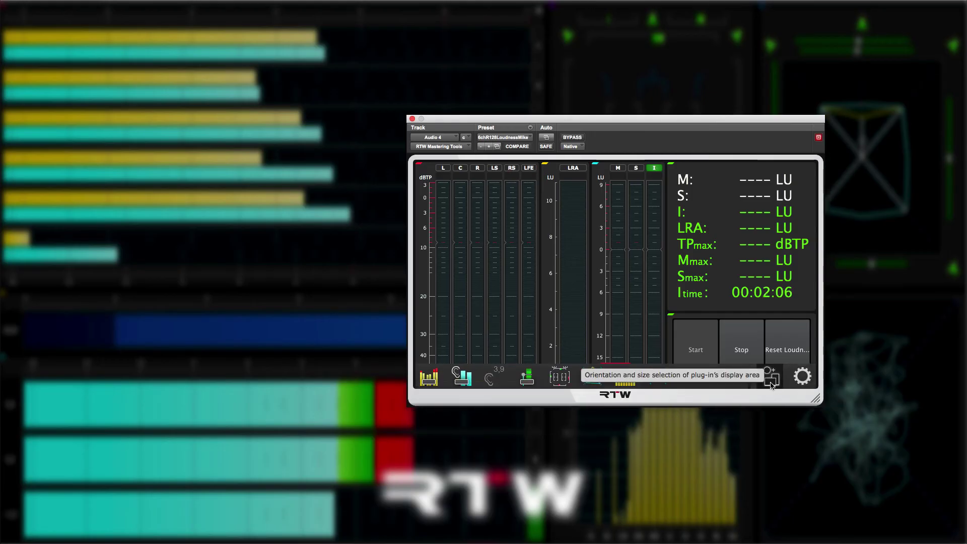
Switch the meter display to a compact portrait size from the display-size options.
{"action": "left_click", "coordinate": [771, 386]}
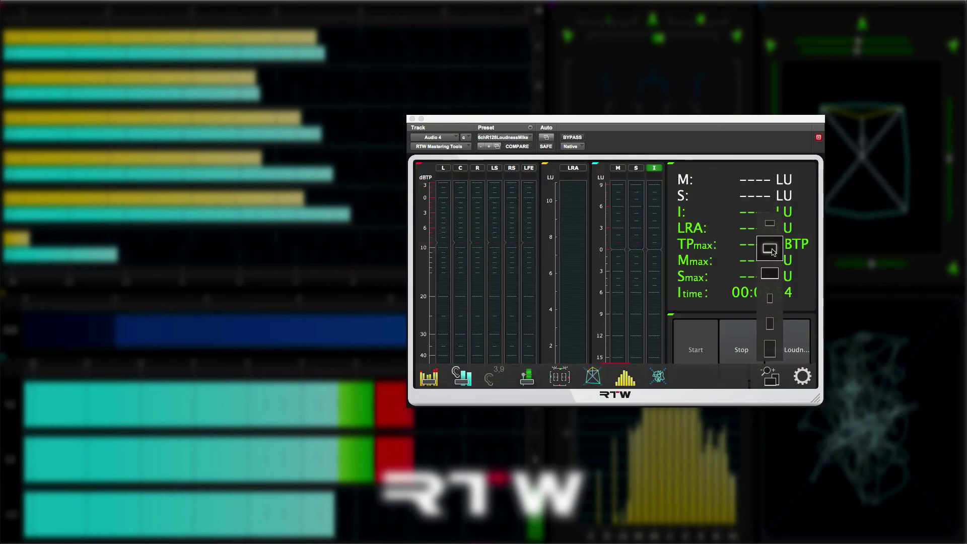
{"action": "left_click", "coordinate": [769, 392]}
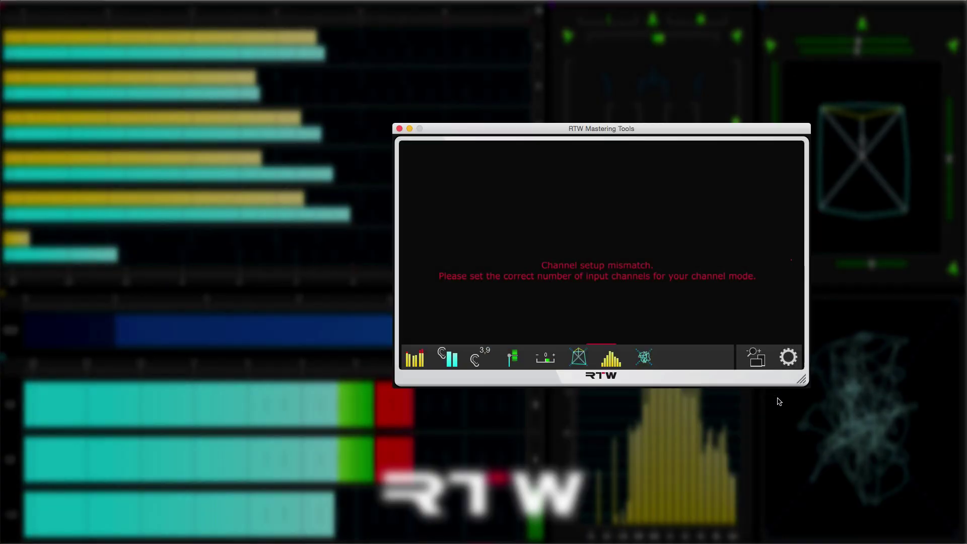
Bring up the standalone app's Preset settings and try Source-Nexus A as the audio input.
{"action": "left_click", "coordinate": [776, 407]}
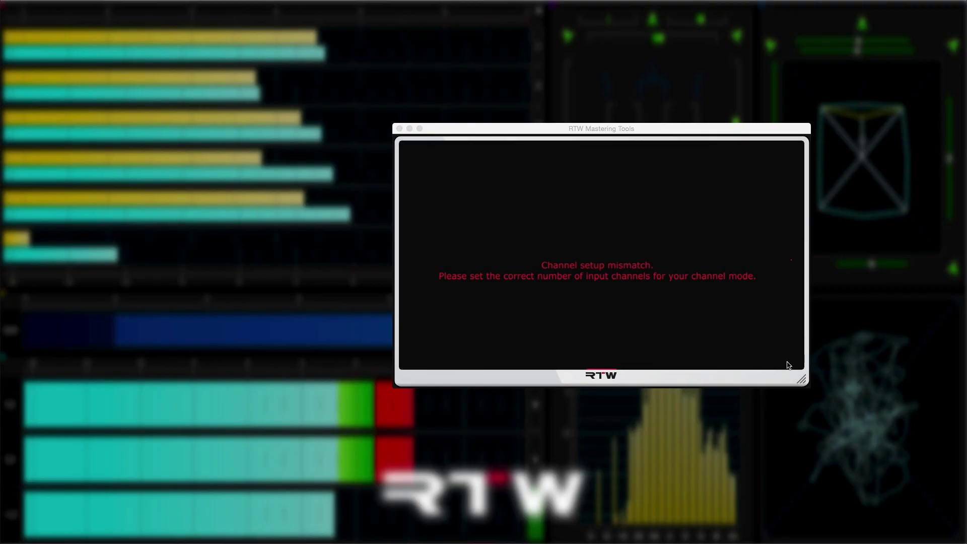
{"action": "left_click", "coordinate": [622, 382]}
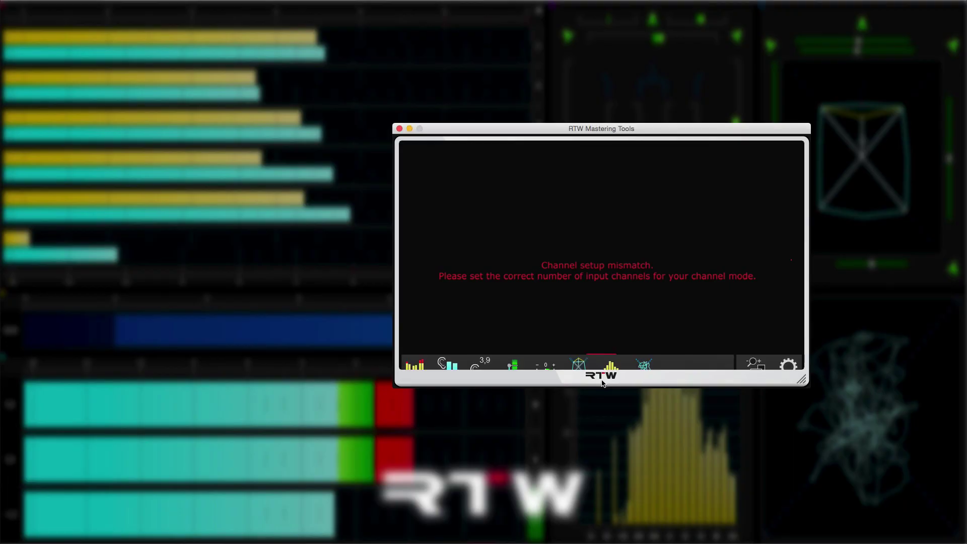
{"action": "left_click", "coordinate": [793, 360]}
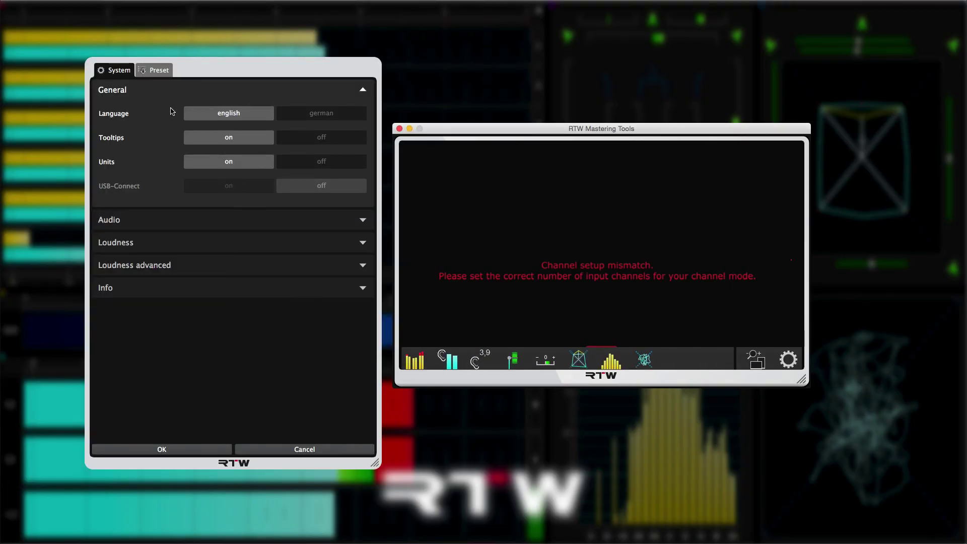
{"action": "left_click", "coordinate": [157, 71]}
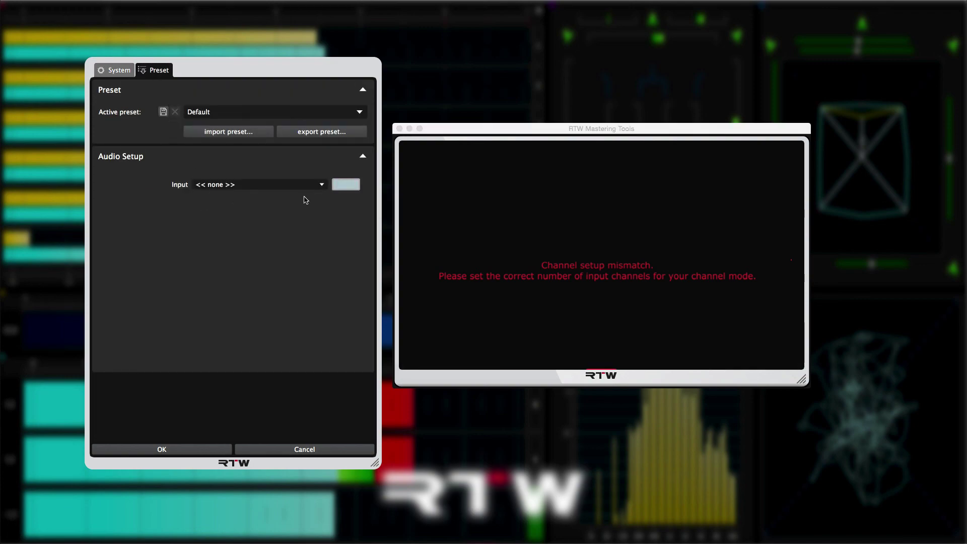
{"action": "left_click", "coordinate": [323, 186]}
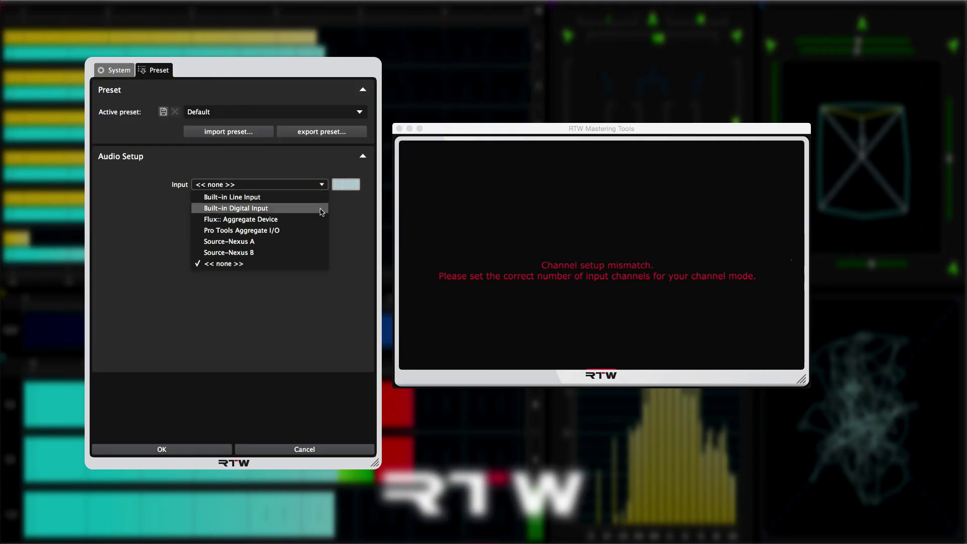
{"action": "left_click", "coordinate": [320, 241]}
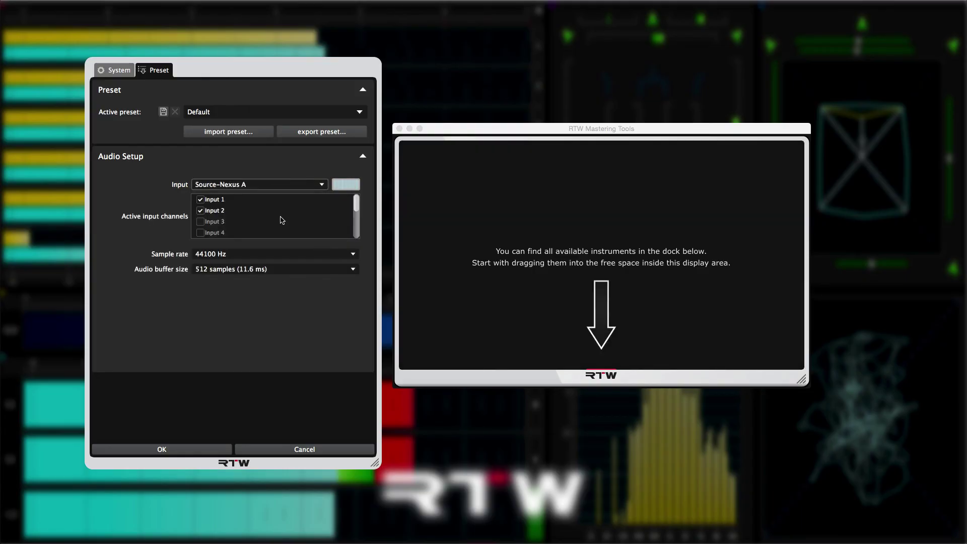
{"action": "scroll", "coordinate": [280, 218], "scroll_direction": "down", "scroll_amount": 4}
{"action": "scroll", "coordinate": [279, 216], "scroll_direction": "up", "scroll_amount": 3}
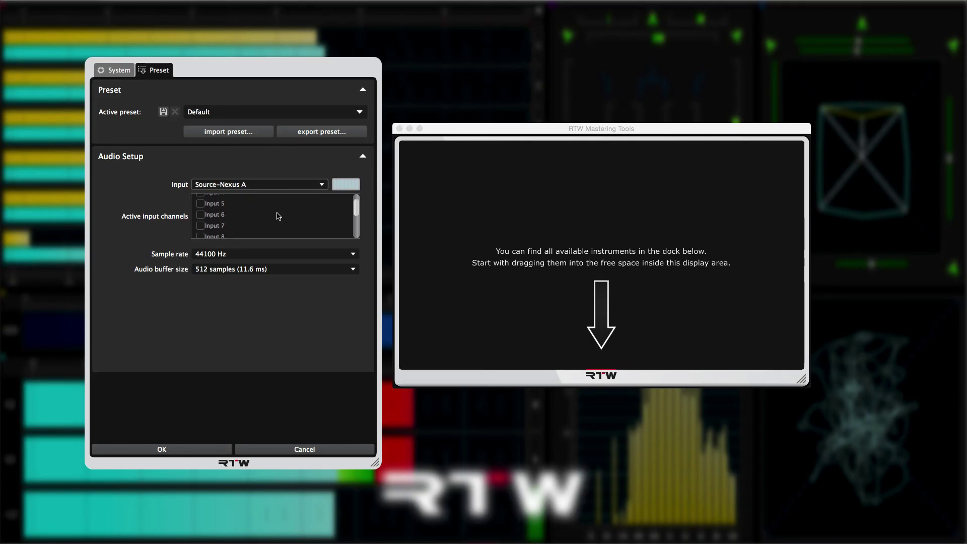
{"action": "scroll", "coordinate": [278, 216], "scroll_direction": "up", "scroll_amount": 2}
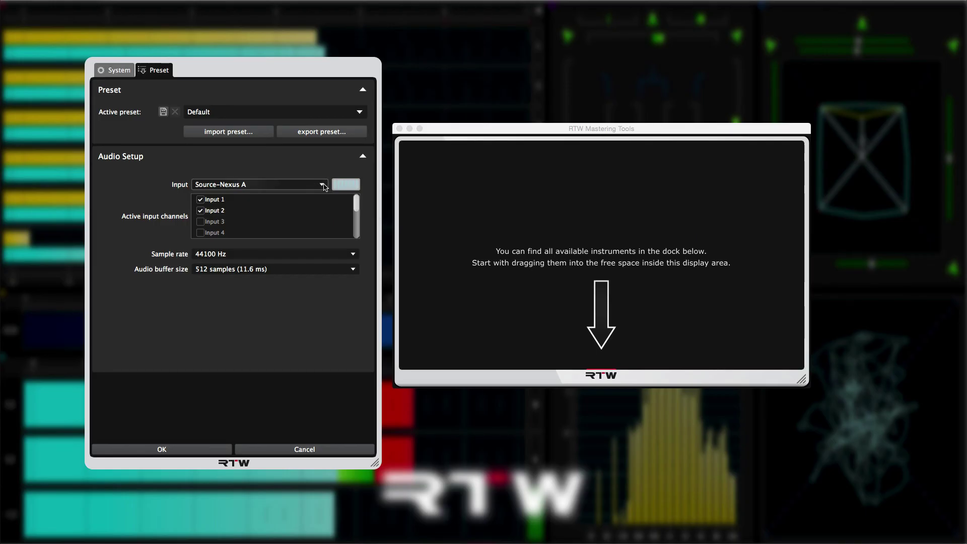
Set the input to Built-in Line Input, keep 44100 Hz and a 512-sample buffer, and apply.
{"action": "left_click", "coordinate": [318, 186]}
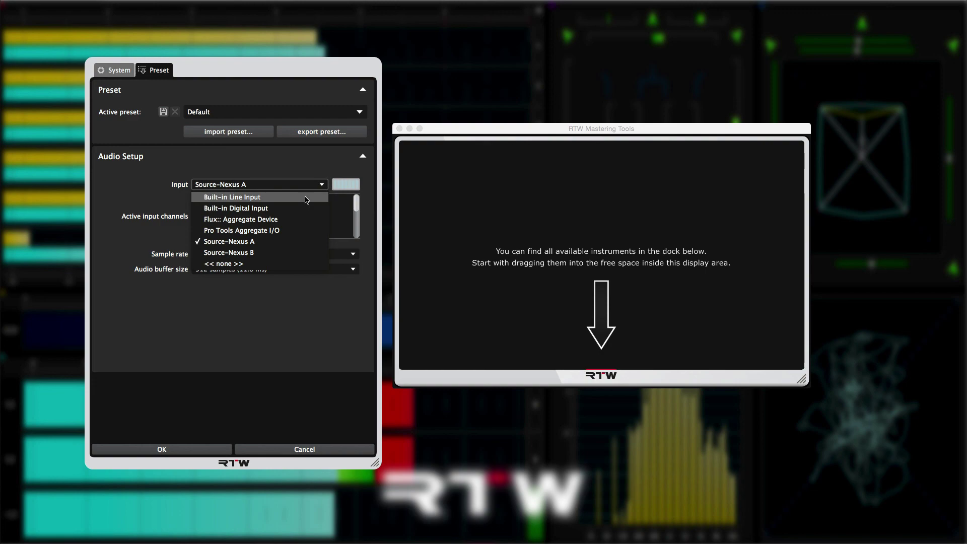
{"action": "left_click", "coordinate": [306, 200]}
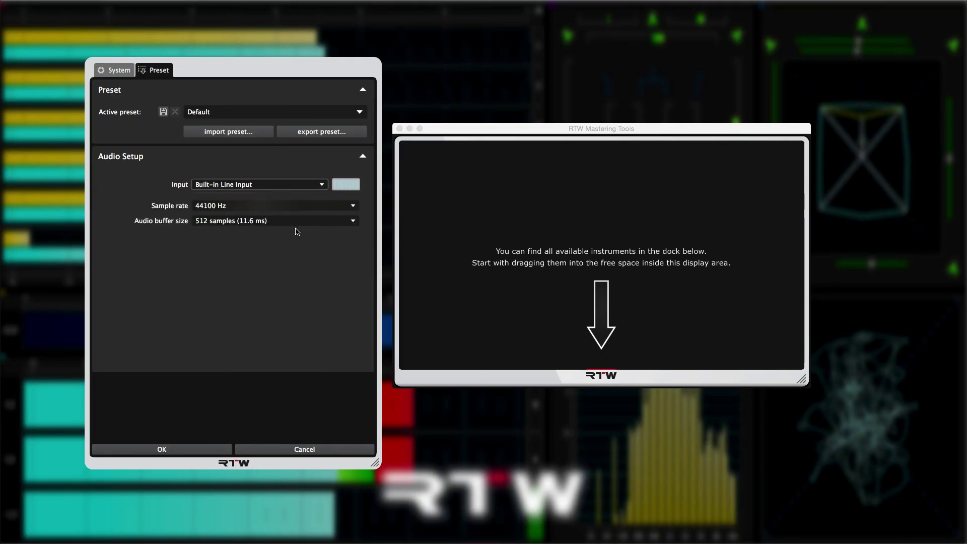
{"action": "left_click", "coordinate": [296, 204]}
{"action": "left_click", "coordinate": [298, 252]}
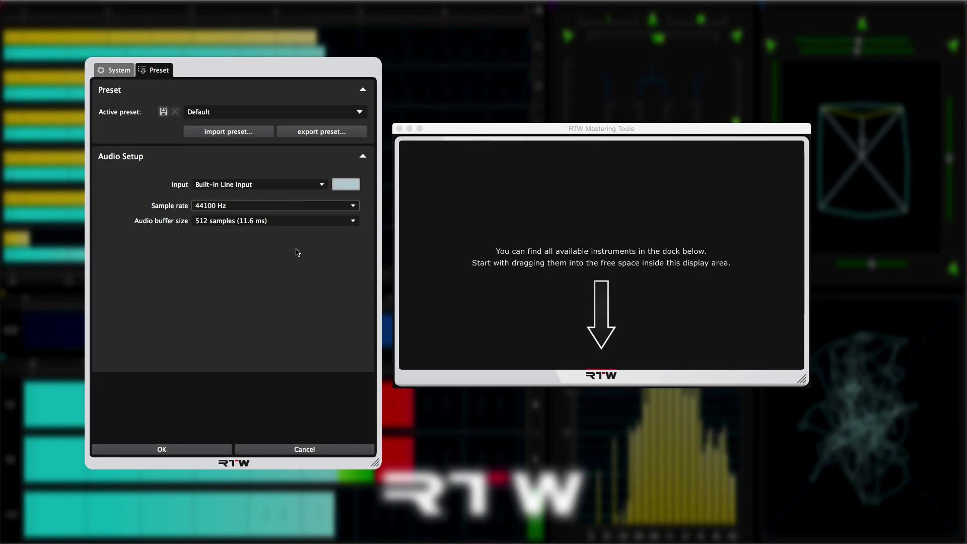
{"action": "left_click", "coordinate": [300, 223]}
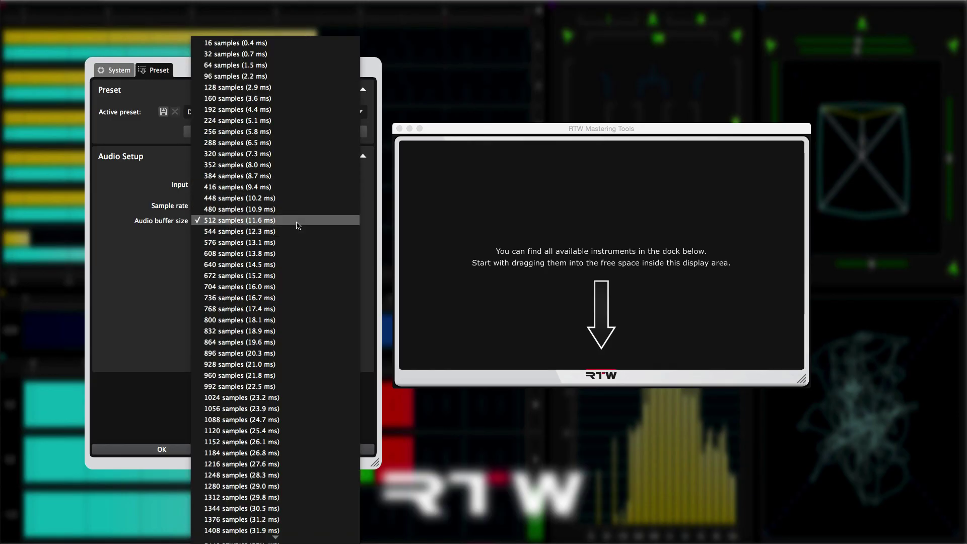
{"action": "left_click", "coordinate": [150, 238]}
{"action": "left_click", "coordinate": [169, 451]}
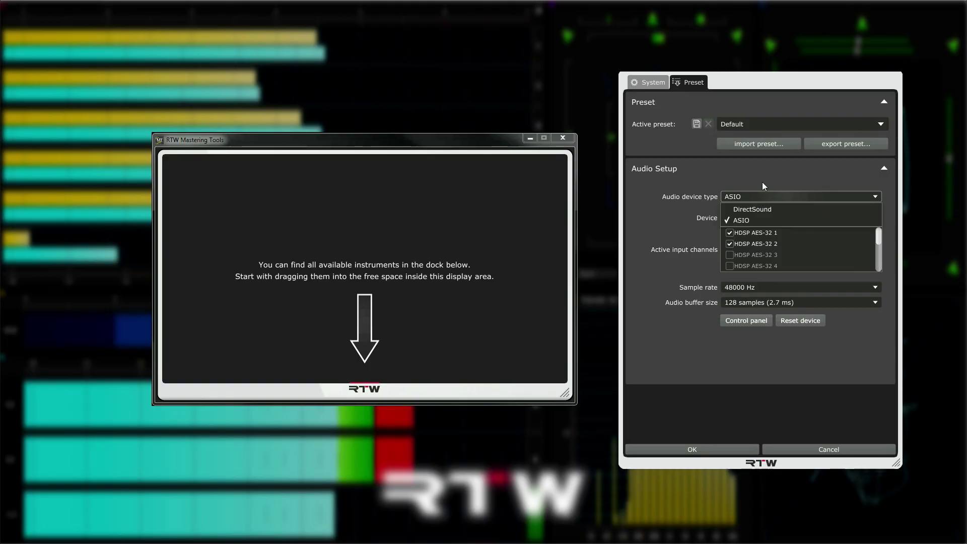
Keep ASIO as the audio device type and bring up the list of ASIO drivers.
{"action": "left_click", "coordinate": [758, 220]}
{"action": "left_click", "coordinate": [759, 220]}
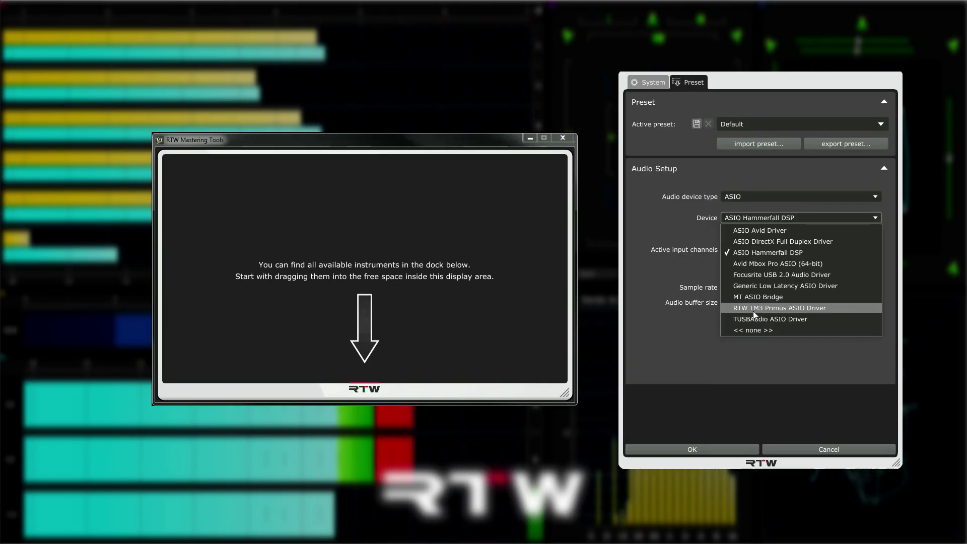
Keep ASIO Hammerfall DSP as the device and confirm 48000 Hz sample rate and 128-sample buffer.
{"action": "left_click", "coordinate": [702, 235]}
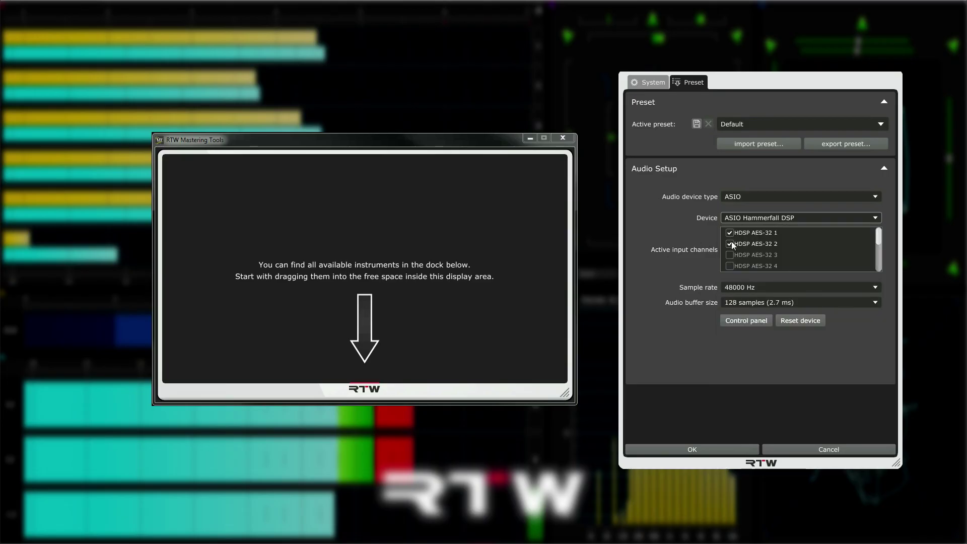
{"action": "scroll", "coordinate": [732, 243], "scroll_direction": "down", "scroll_amount": 2}
{"action": "scroll", "coordinate": [732, 243], "scroll_direction": "up", "scroll_amount": 2}
{"action": "left_click", "coordinate": [735, 288]}
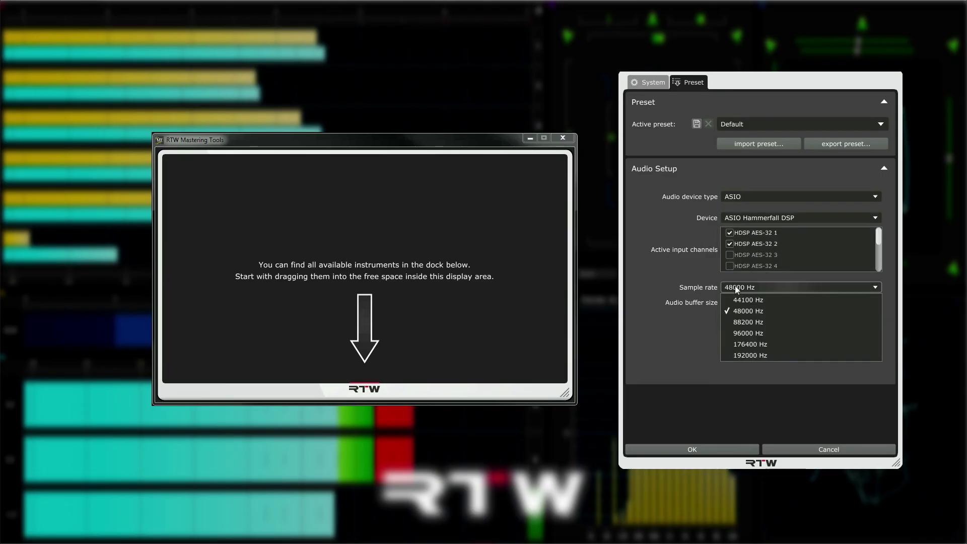
{"action": "left_click", "coordinate": [735, 287]}
{"action": "left_click", "coordinate": [738, 301]}
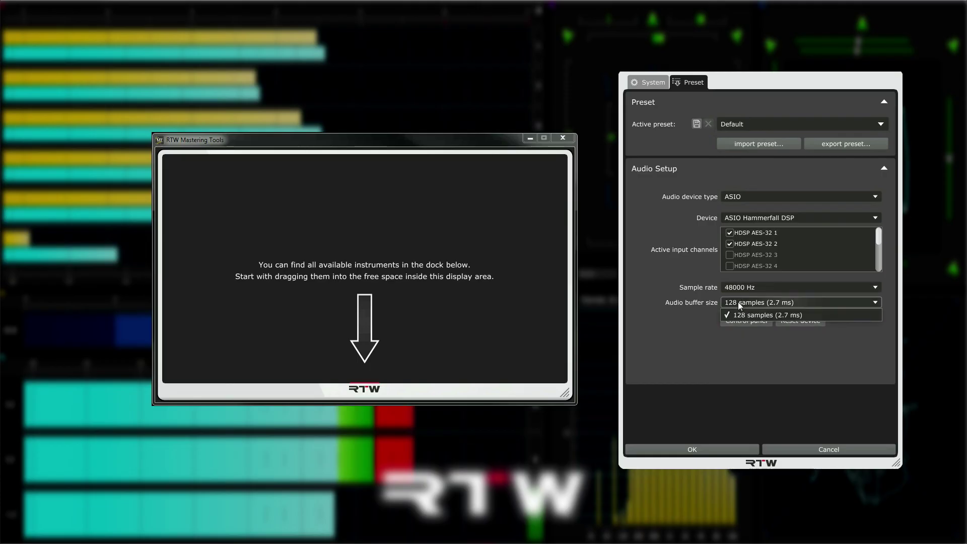
{"action": "left_click", "coordinate": [738, 302]}
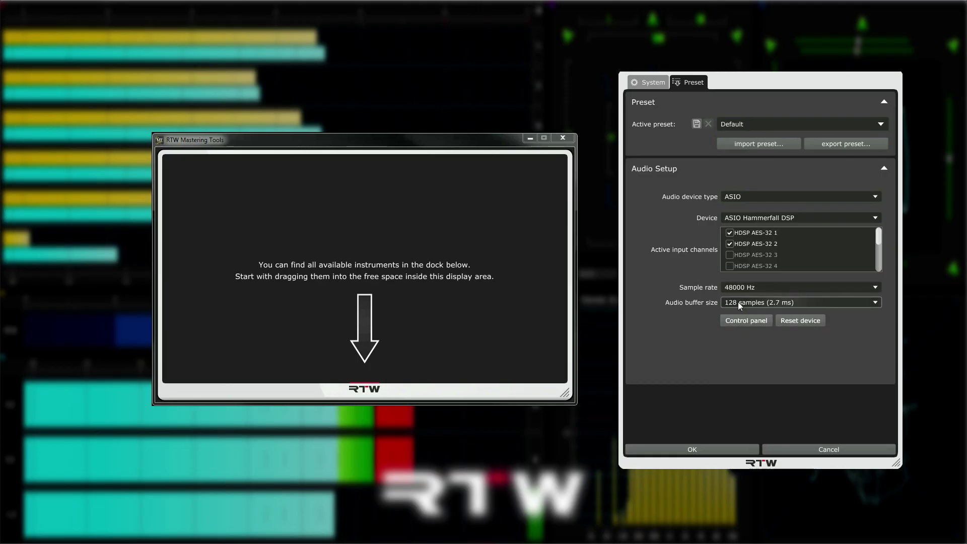